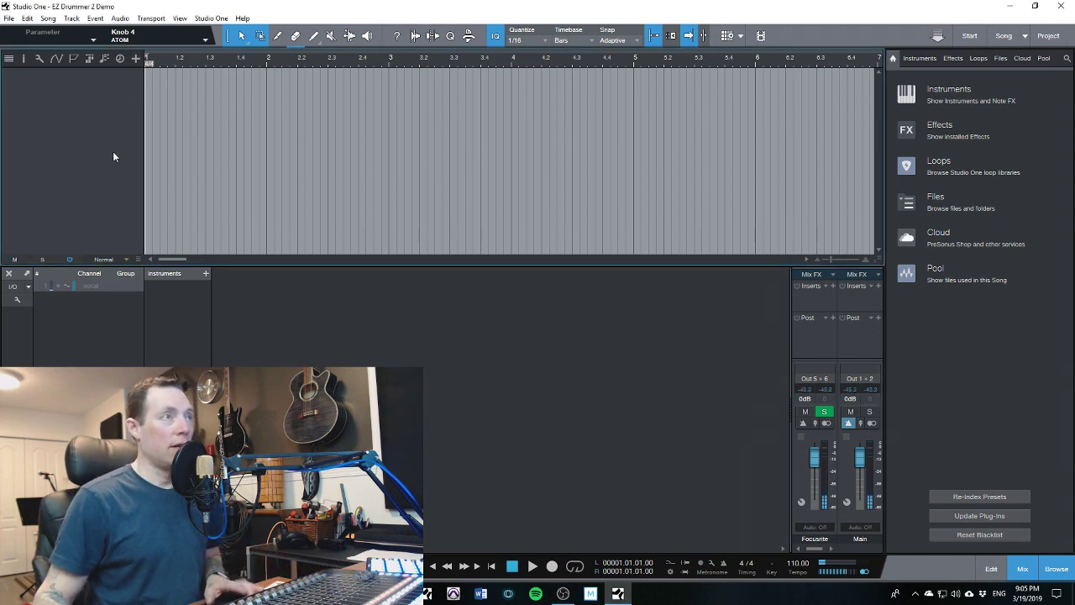
Add a red instrument track named "drums" with EZdrummer as its new instrument
{"action": "key", "text": "t"}
{"action": "type", "text": "dr"}
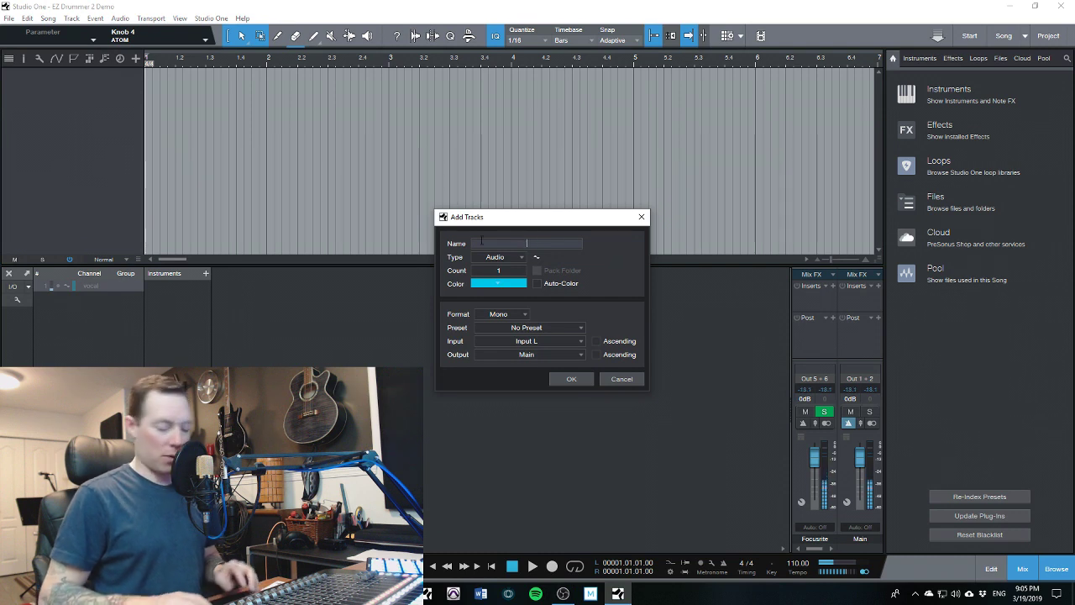
{"action": "type", "text": "um"}
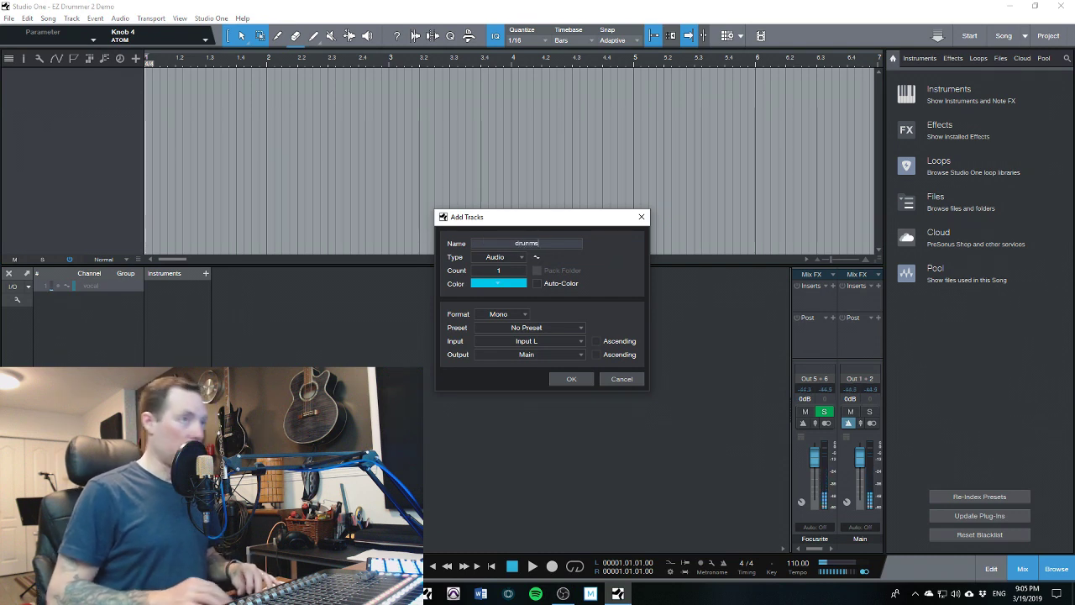
{"action": "type", "text": "s"}
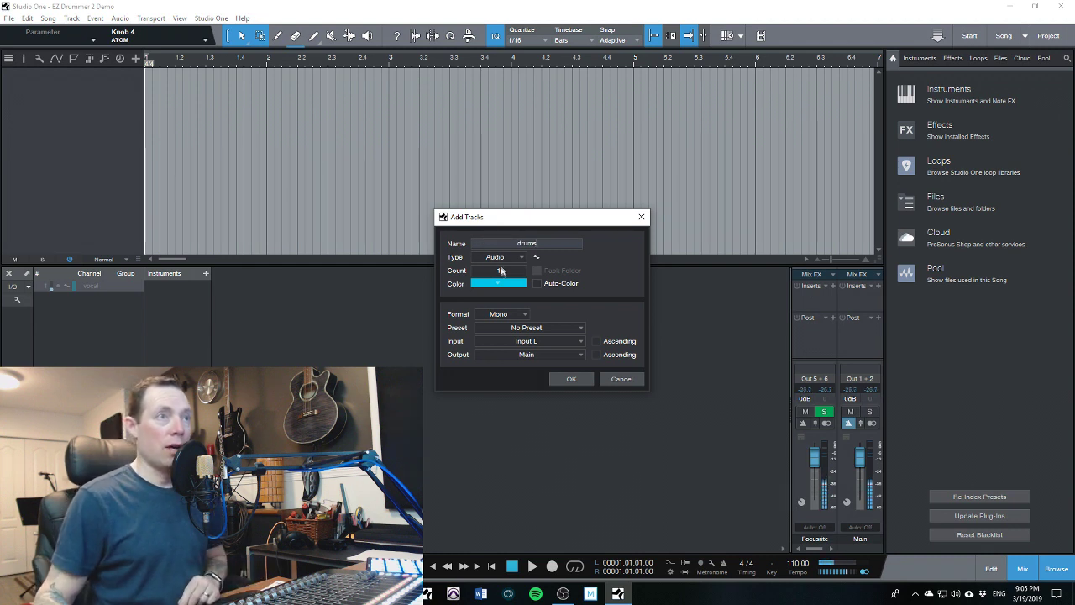
{"action": "left_click", "coordinate": [507, 258]}
{"action": "left_click", "coordinate": [507, 282]}
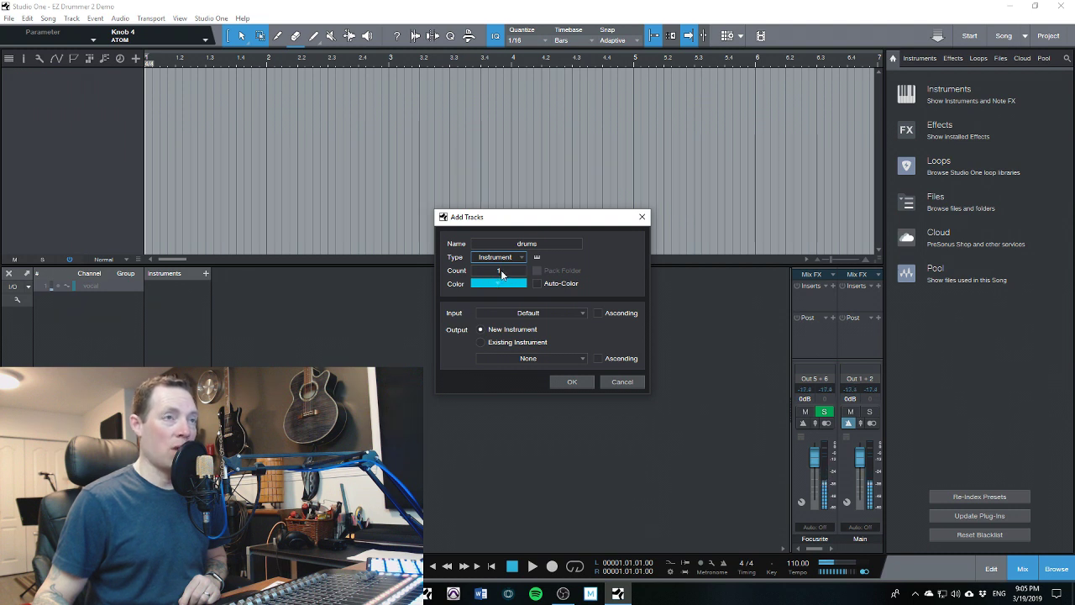
{"action": "left_click", "coordinate": [502, 285]}
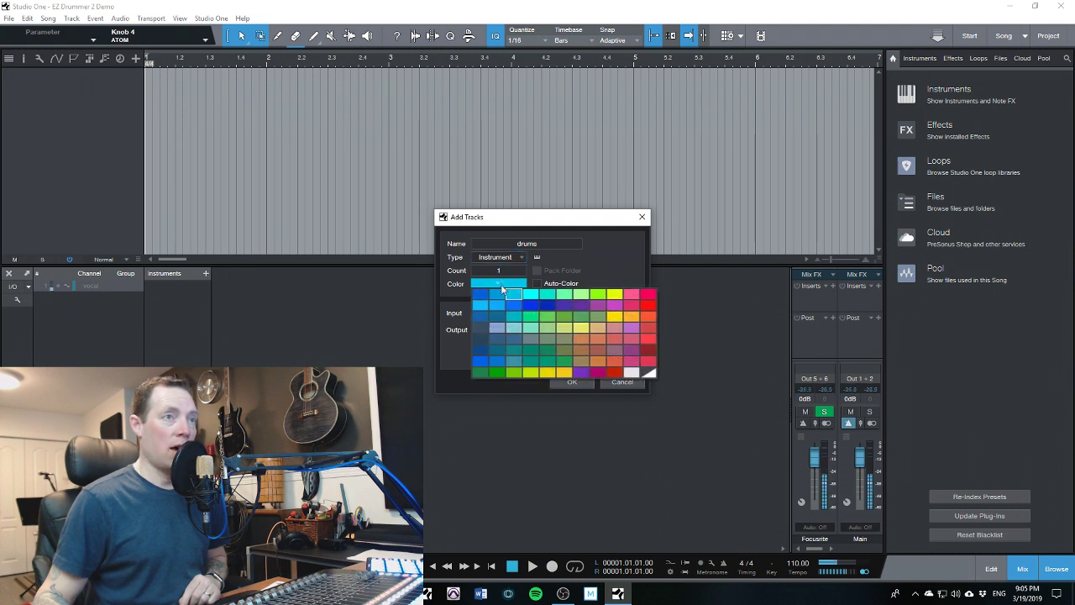
{"action": "left_click", "coordinate": [645, 350]}
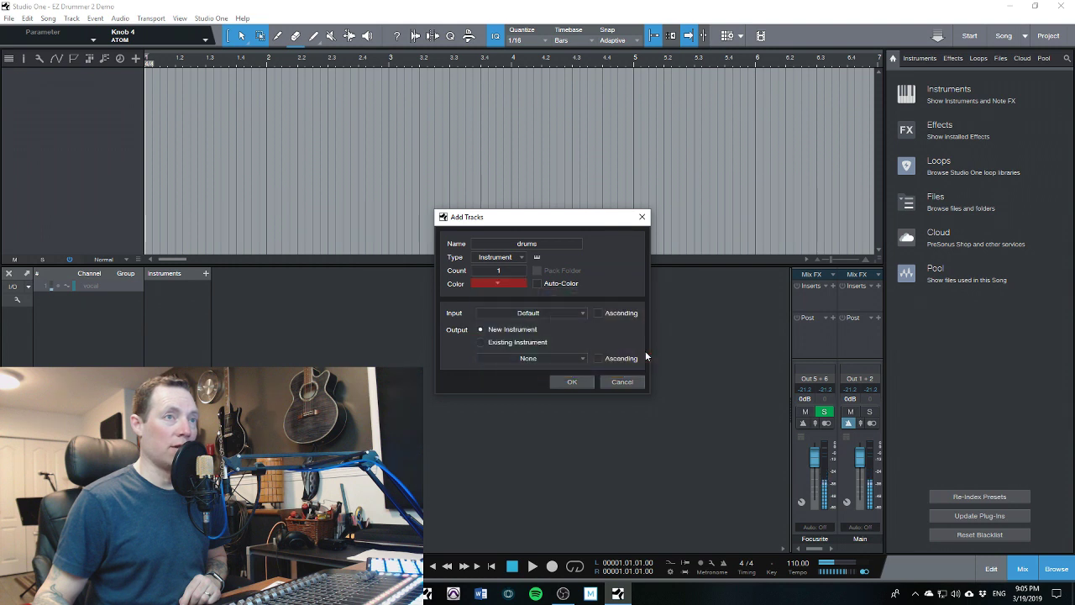
{"action": "left_click", "coordinate": [558, 316]}
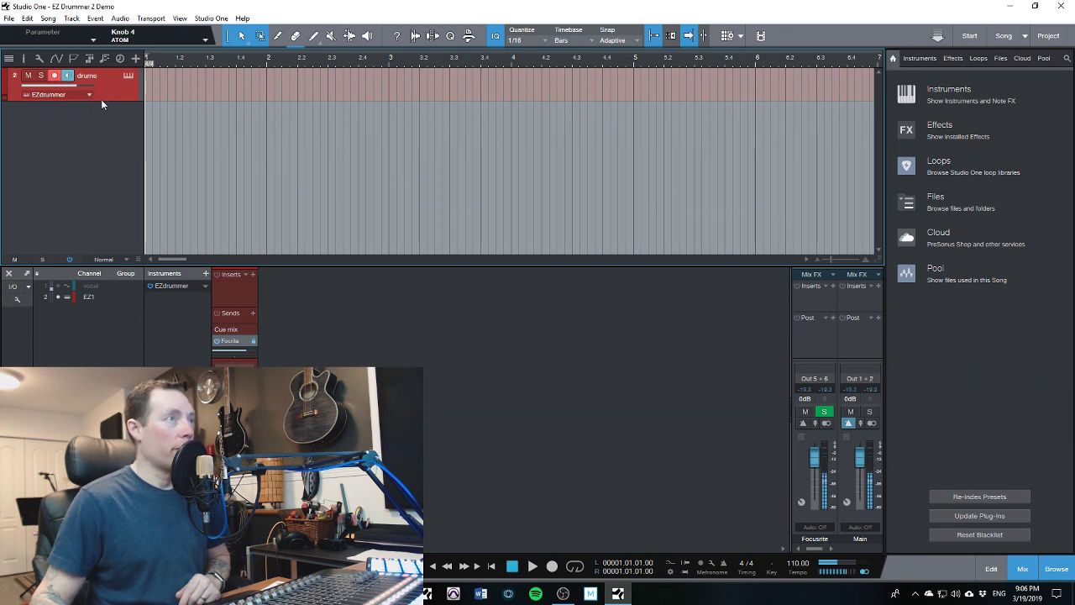
Enlarge the drums track to reveal its input settings and view the available instrument inputs
{"action": "left_click_drag", "start_coordinate": [100, 100], "coordinate": [96, 133]}
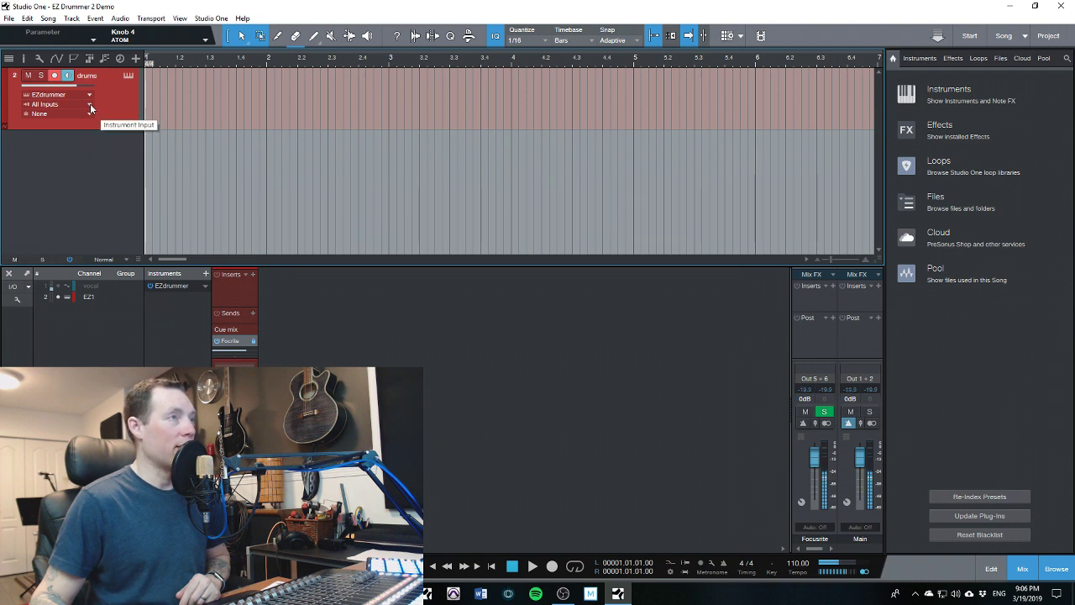
{"action": "left_click", "coordinate": [90, 105]}
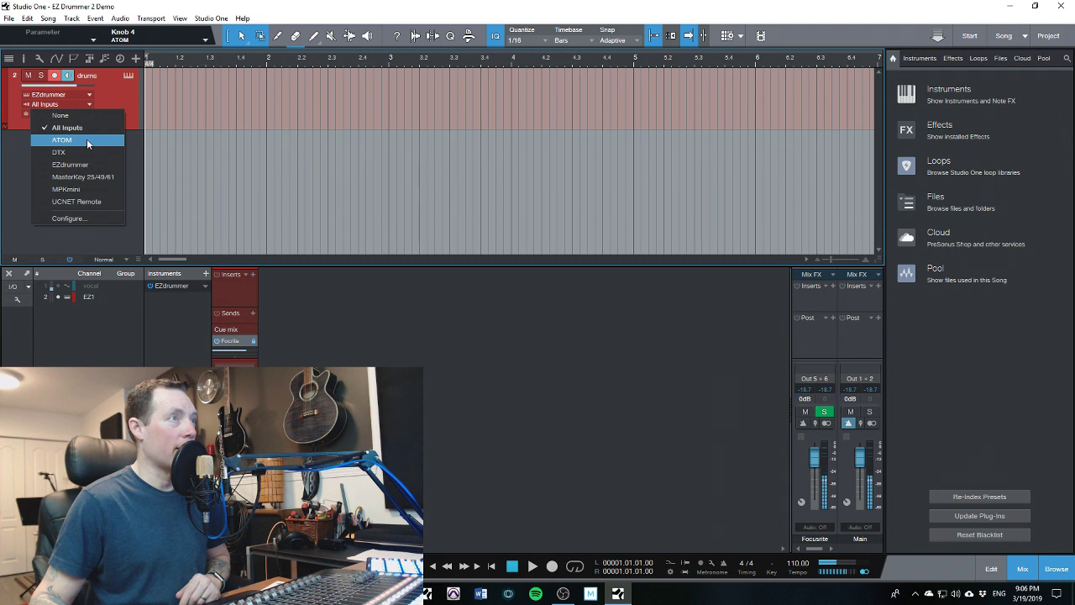
{"action": "key", "text": "Escape"}
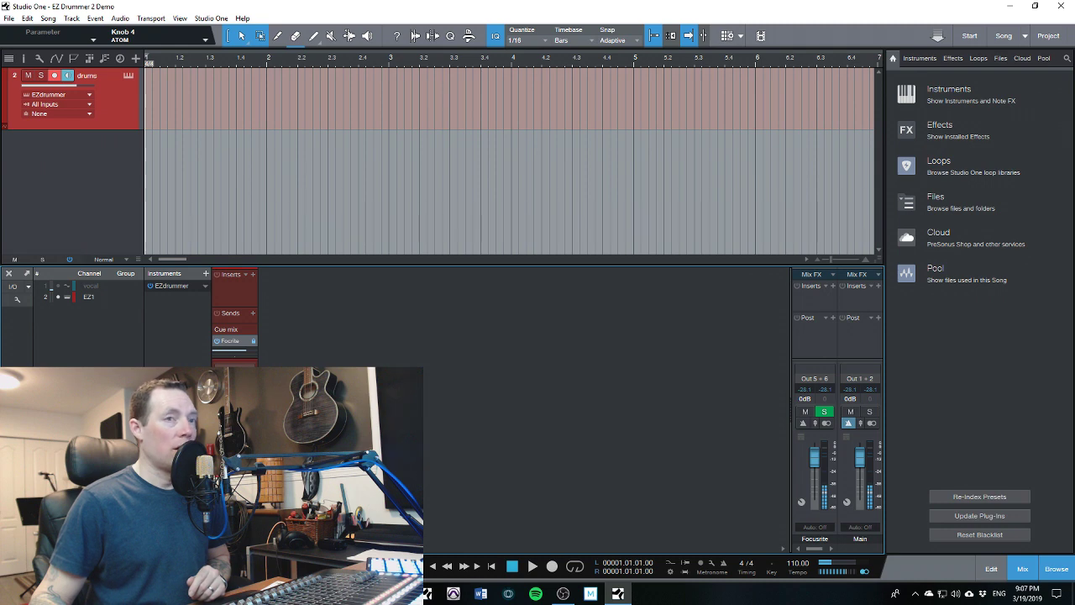
Open the EZdrummer instrument window and audition the kick drum and floor tom
{"action": "key", "text": "F11"}
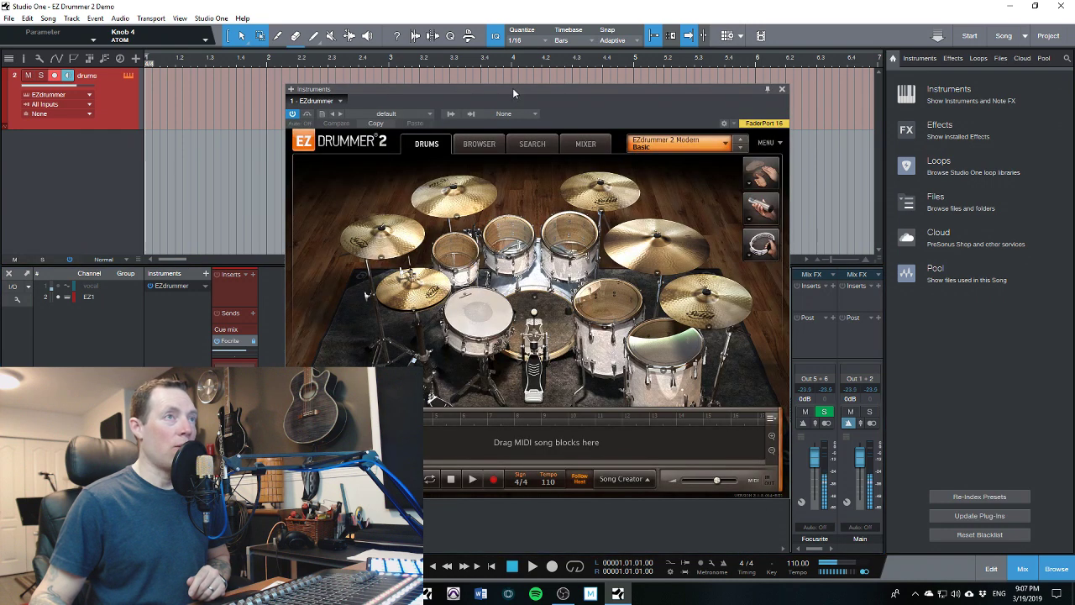
{"action": "left_click_drag", "start_coordinate": [513, 88], "coordinate": [491, 86]}
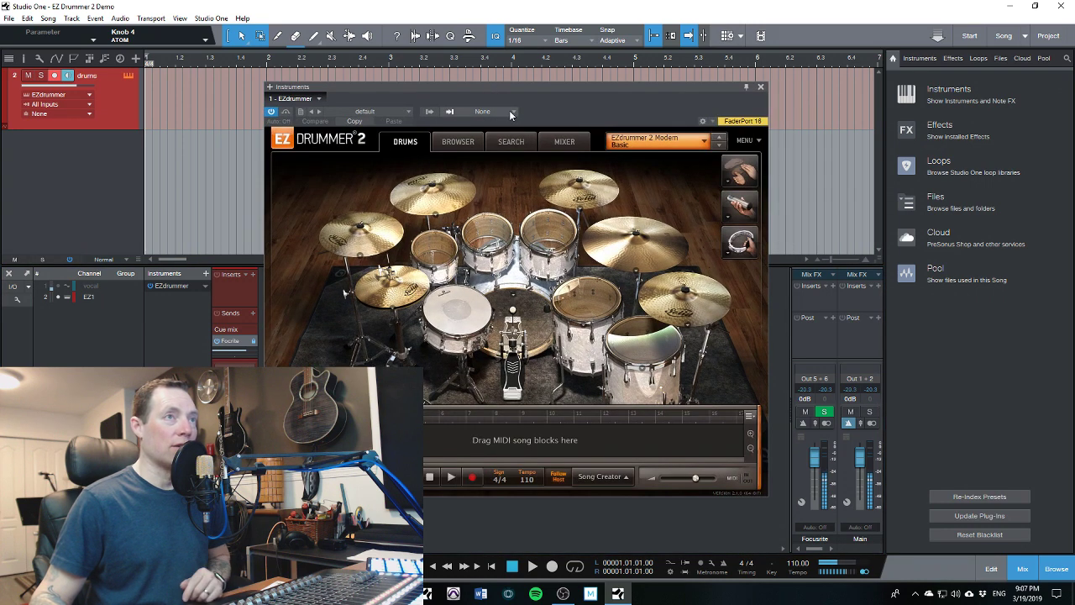
{"action": "left_click", "coordinate": [512, 340]}
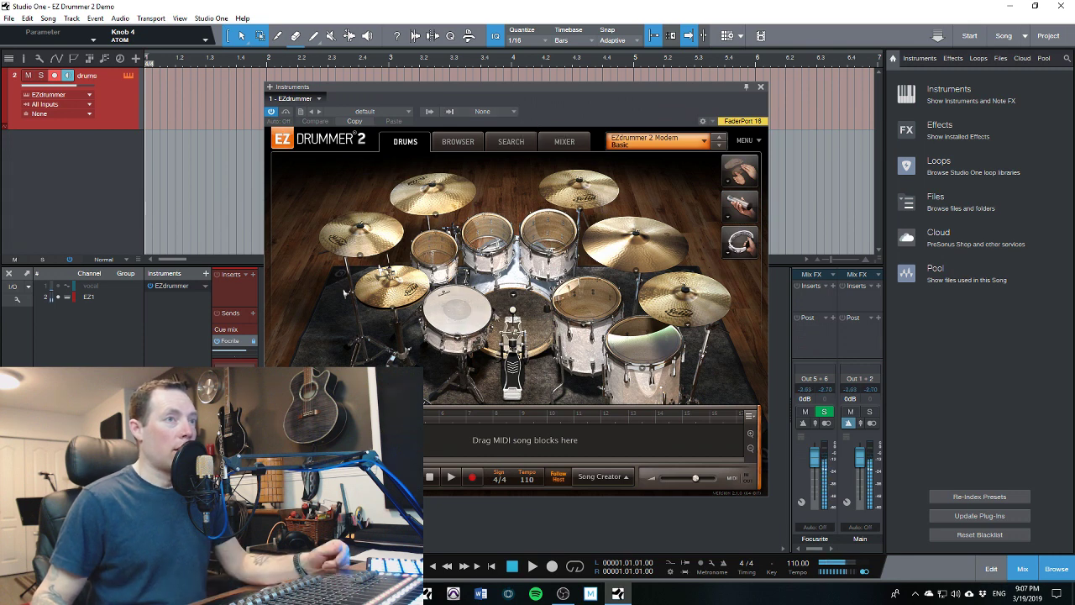
{"action": "left_click", "coordinate": [514, 340]}
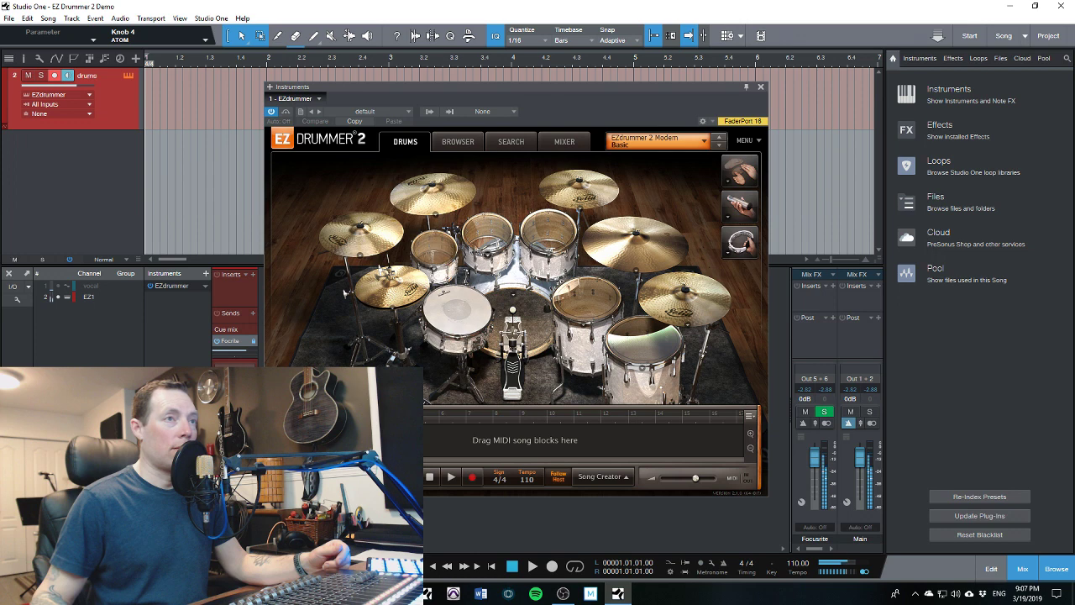
{"action": "left_click", "coordinate": [636, 346]}
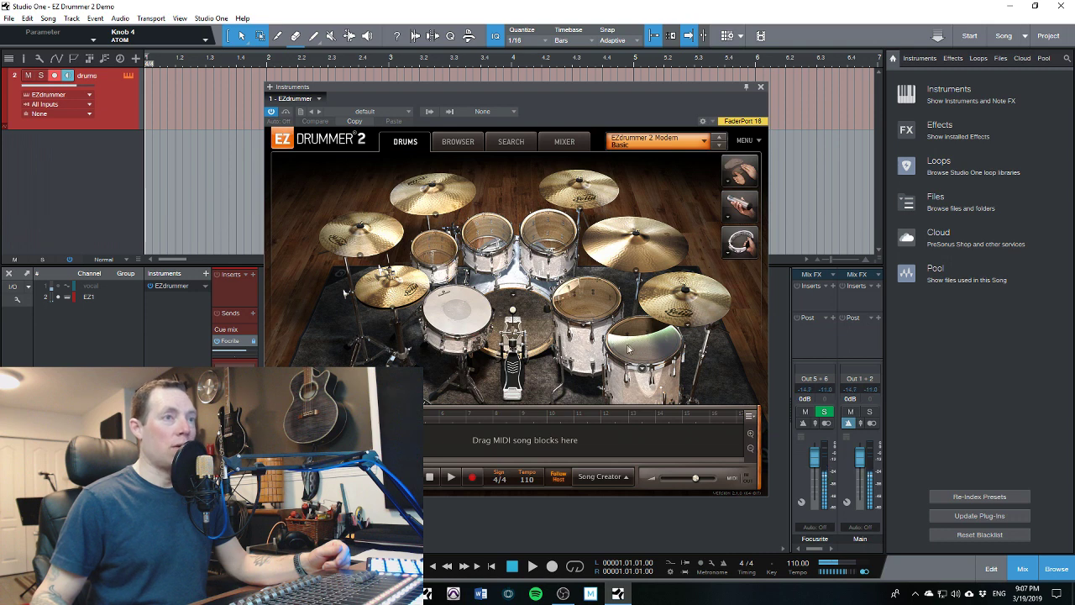
Show the EZdrummer mixer and view the output choices for the Kick channel
{"action": "left_click", "coordinate": [563, 142]}
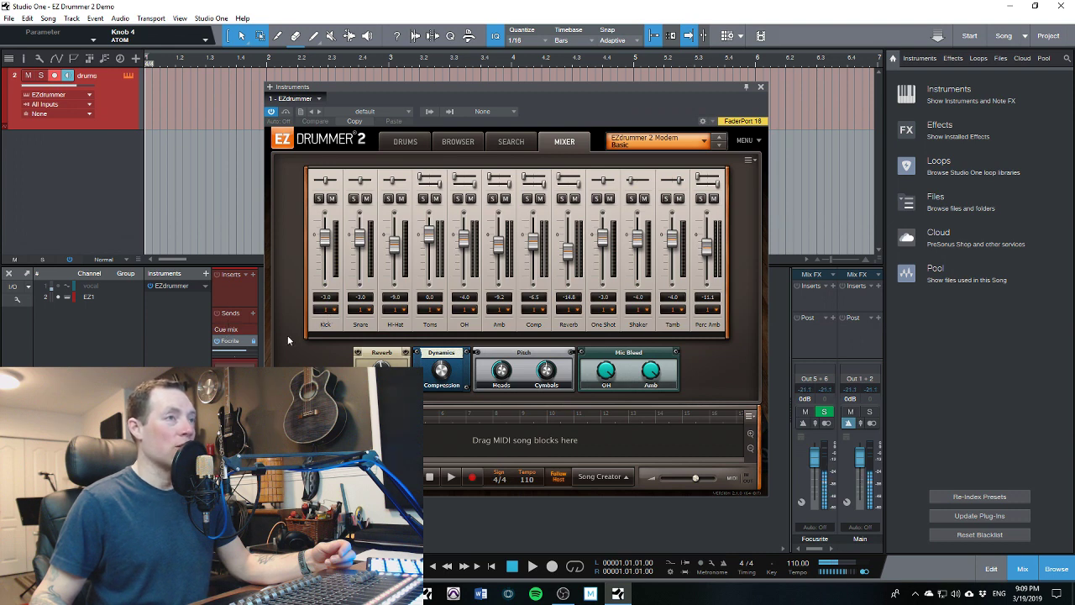
{"action": "left_click_drag", "start_coordinate": [400, 88], "coordinate": [436, 82]}
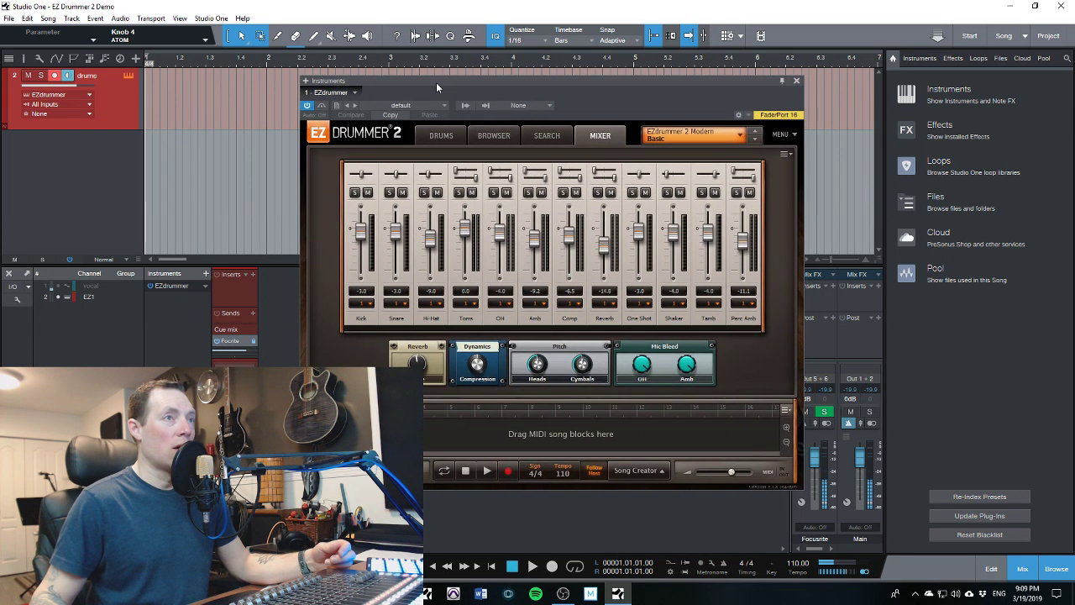
{"action": "left_click", "coordinate": [372, 304]}
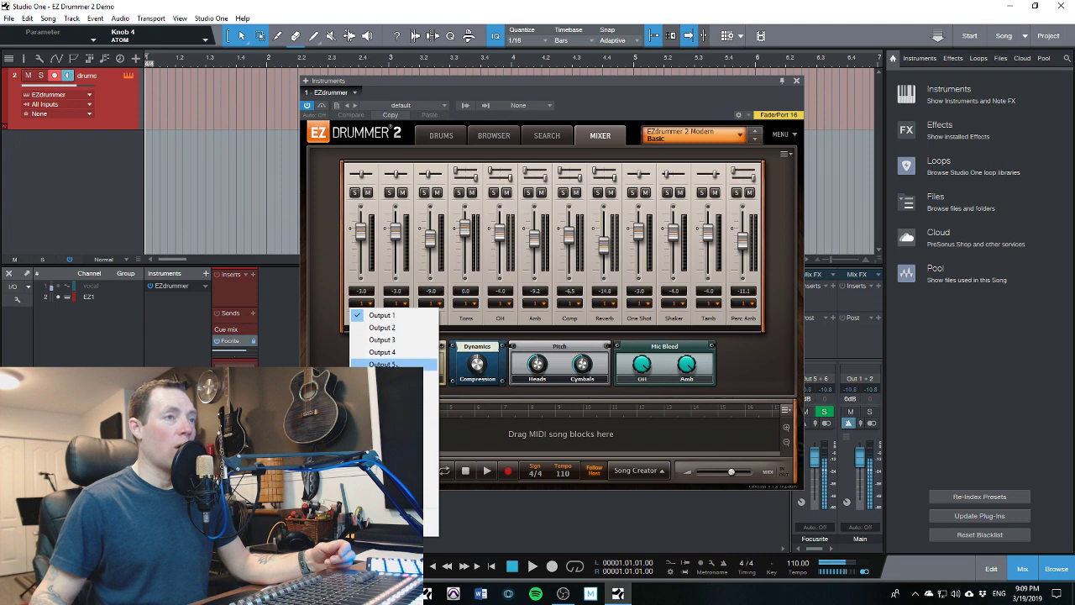
{"action": "left_click", "coordinate": [458, 322]}
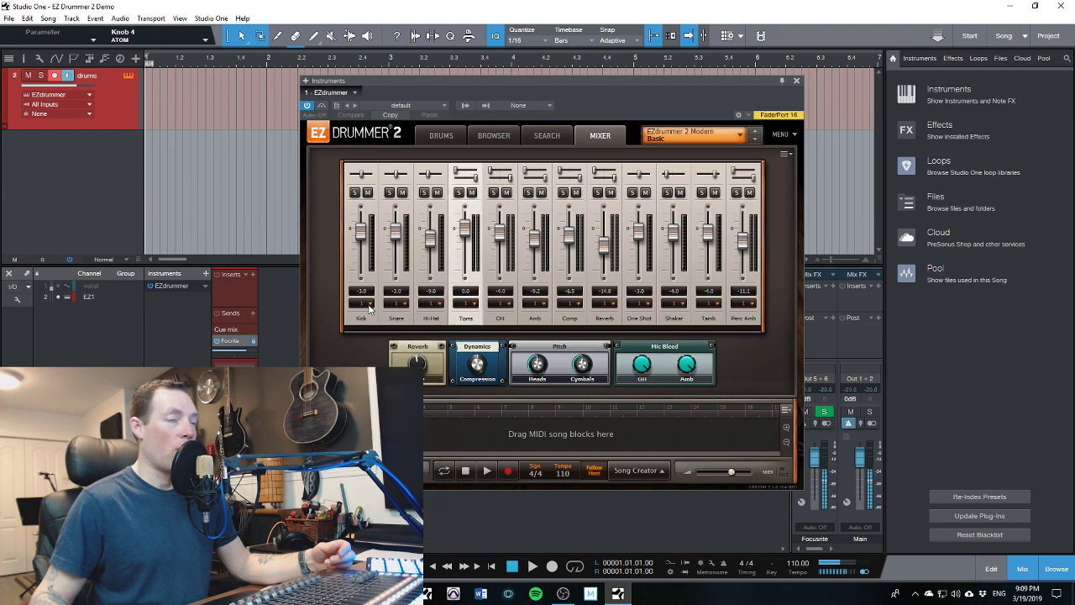
Keep the Kick channel on Output 1 and route Snare to Output 2 and Hi-Hat to Output 3
{"action": "left_click", "coordinate": [369, 304]}
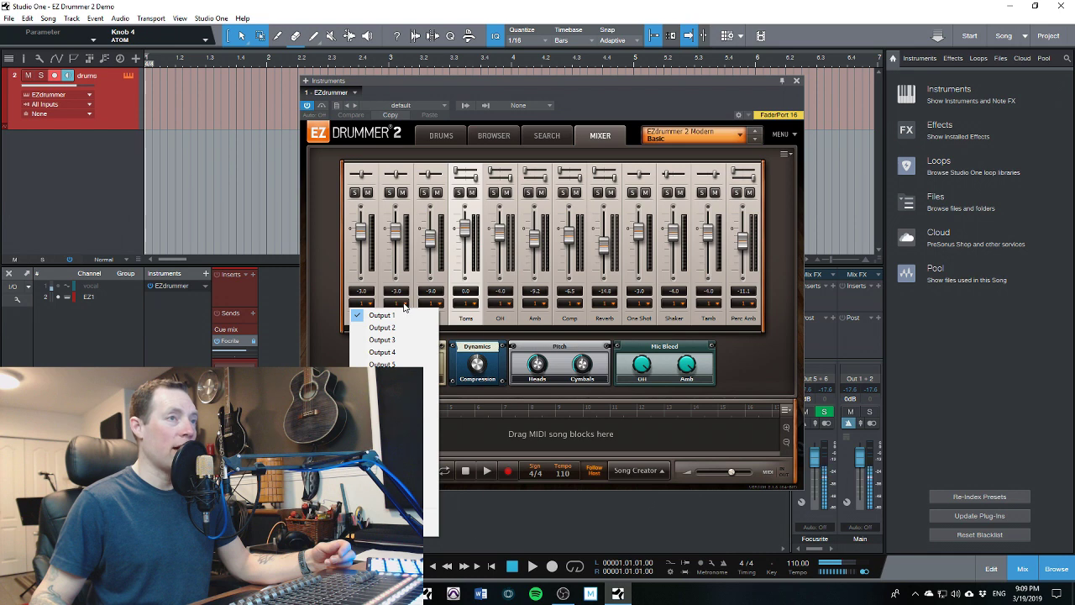
{"action": "left_click", "coordinate": [404, 305]}
{"action": "left_click", "coordinate": [412, 327]}
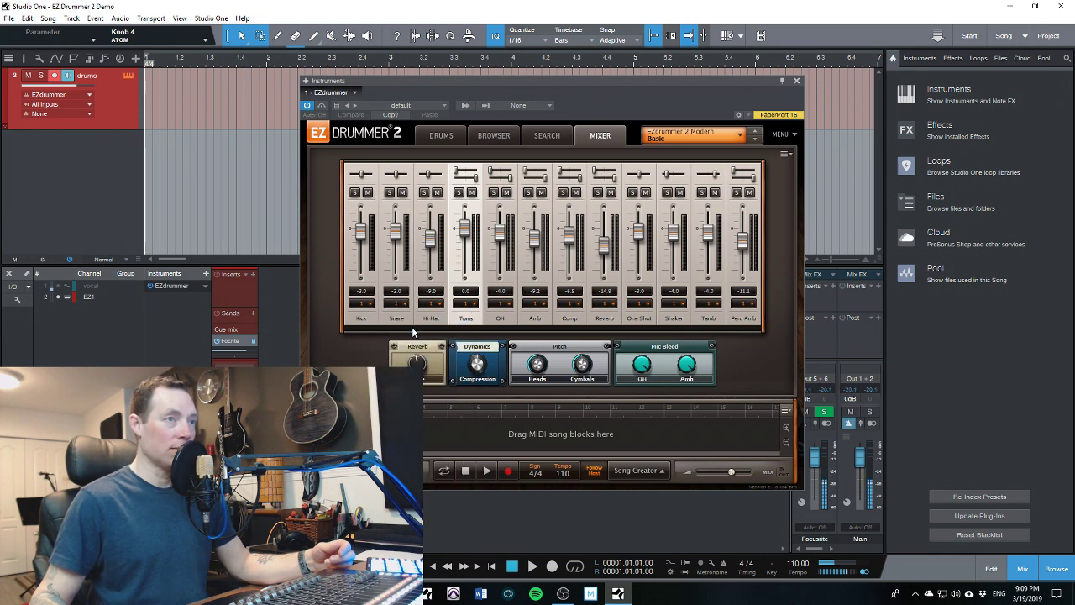
{"action": "left_click", "coordinate": [439, 305]}
{"action": "left_click", "coordinate": [440, 343]}
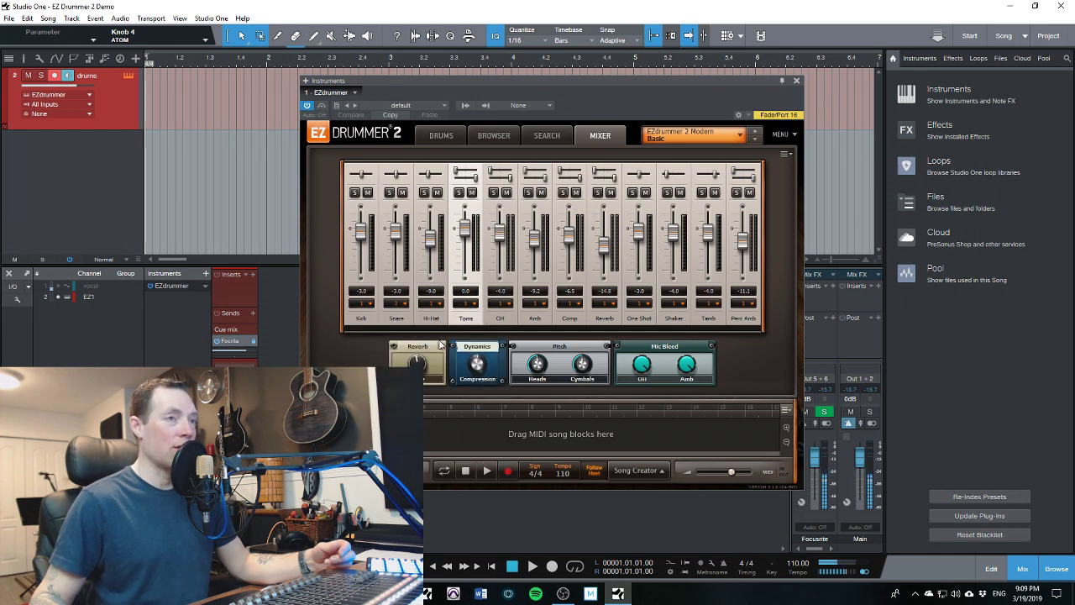
Route the Toms channel to Output 4, OH to Output 5 and Amb to Output 6
{"action": "left_click", "coordinate": [467, 303]}
{"action": "left_click", "coordinate": [483, 353]}
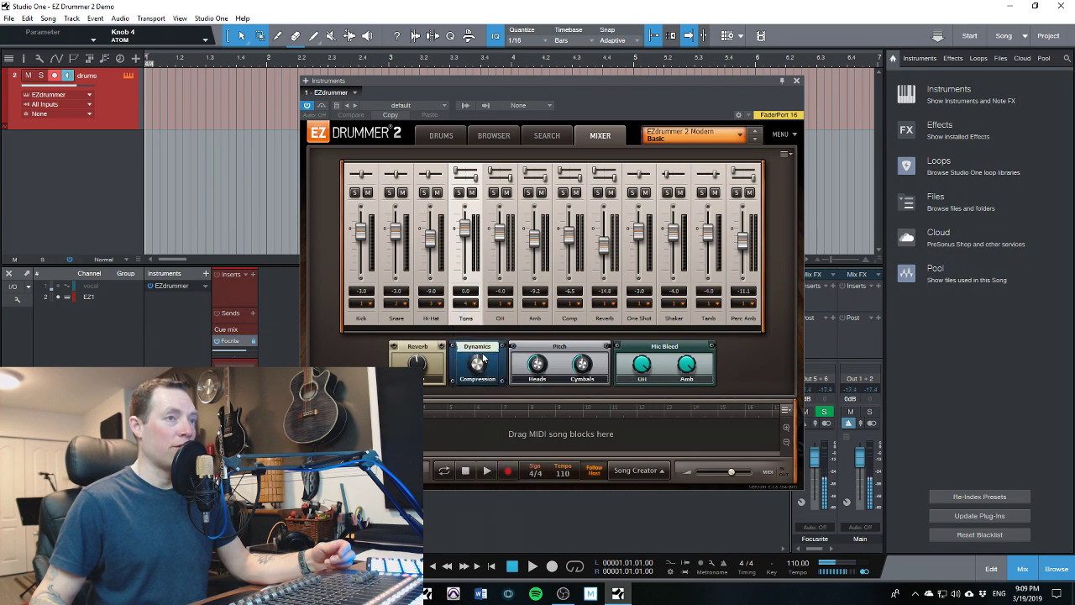
{"action": "left_click", "coordinate": [509, 305]}
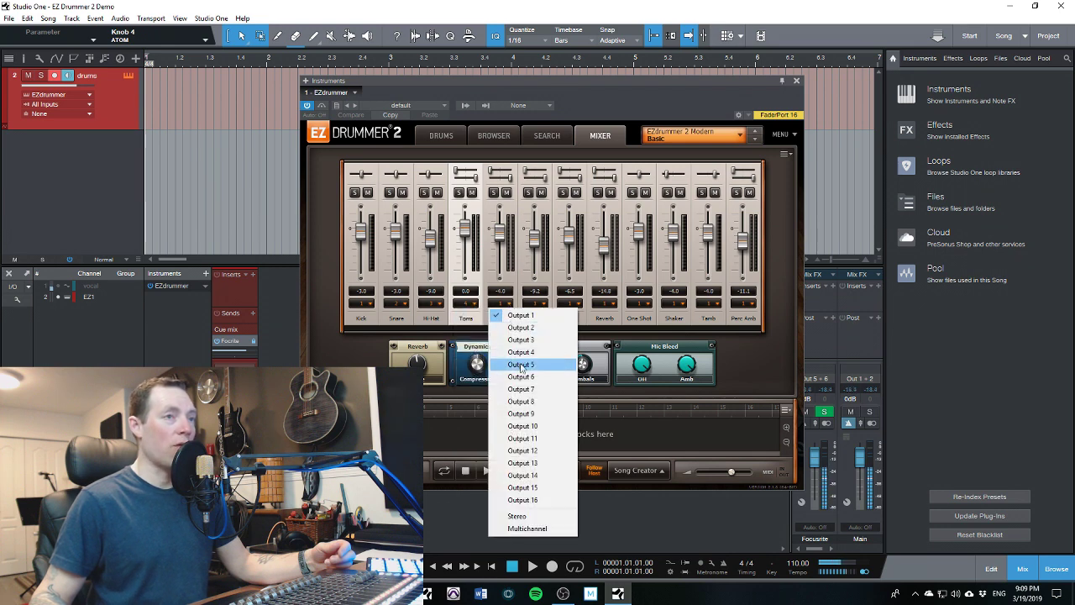
{"action": "left_click", "coordinate": [521, 365]}
{"action": "left_click", "coordinate": [543, 304]}
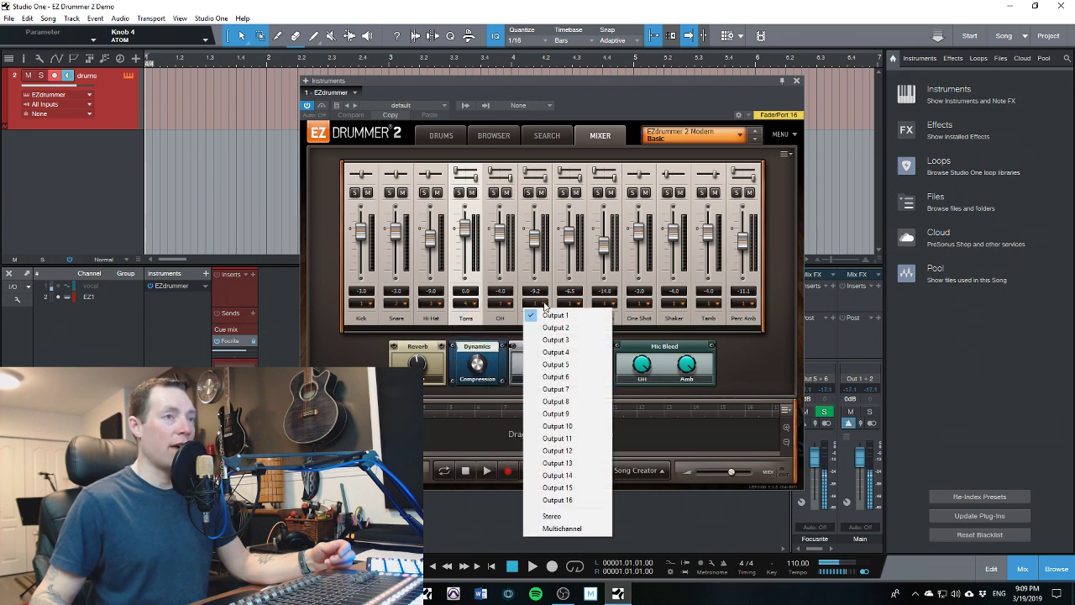
{"action": "left_click", "coordinate": [552, 377]}
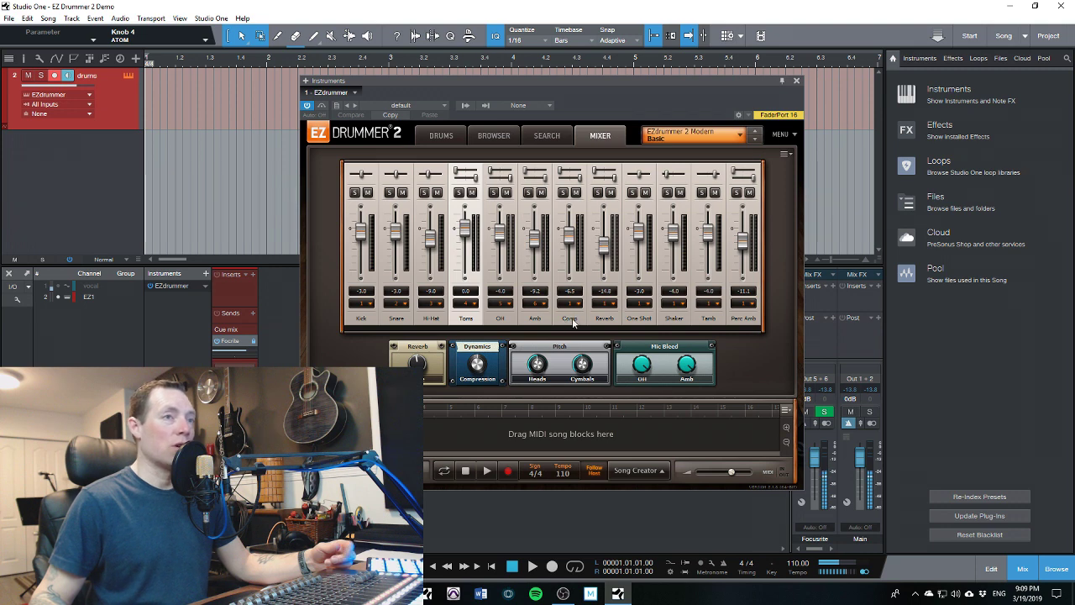
Assign the mixer channels to separate outputs with the Multichannel option and view the available drum kit libraries
{"action": "left_click", "coordinate": [366, 304]}
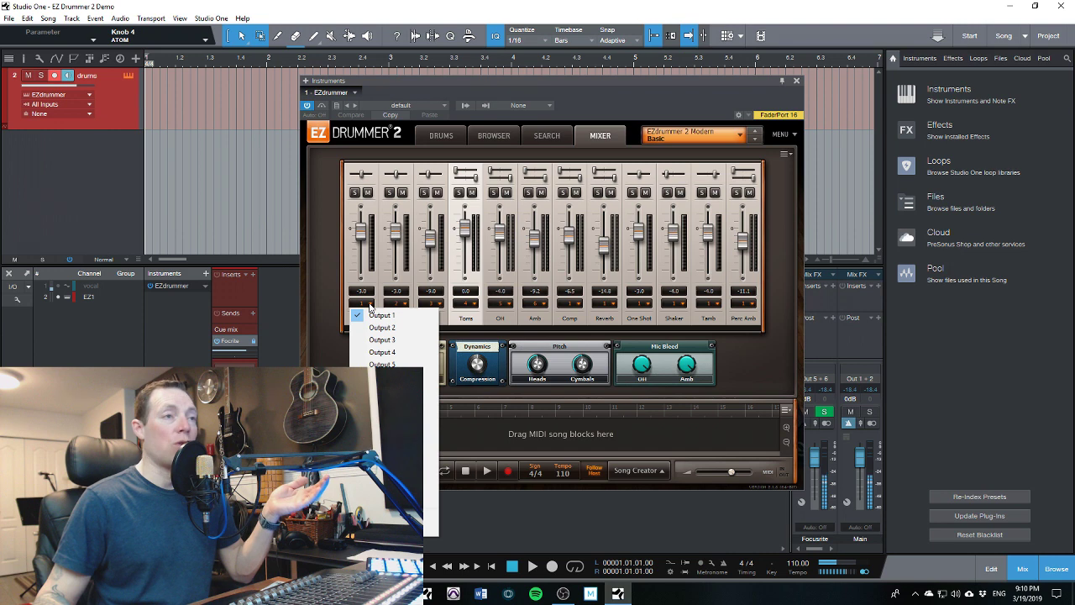
{"action": "left_click", "coordinate": [430, 528]}
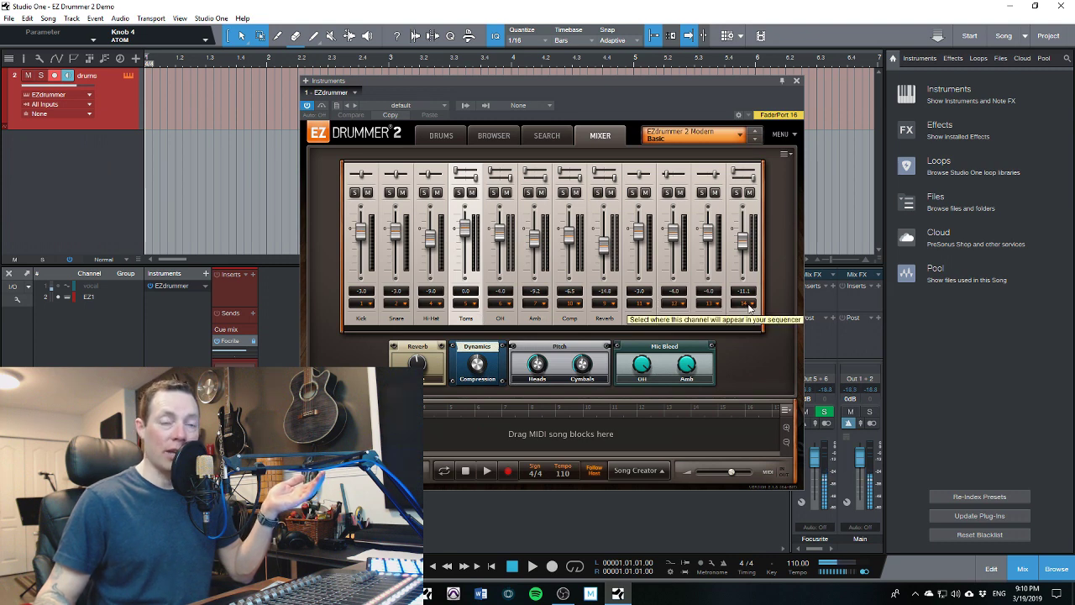
{"action": "left_click", "coordinate": [741, 136]}
{"action": "mouse_move", "coordinate": [716, 178]}
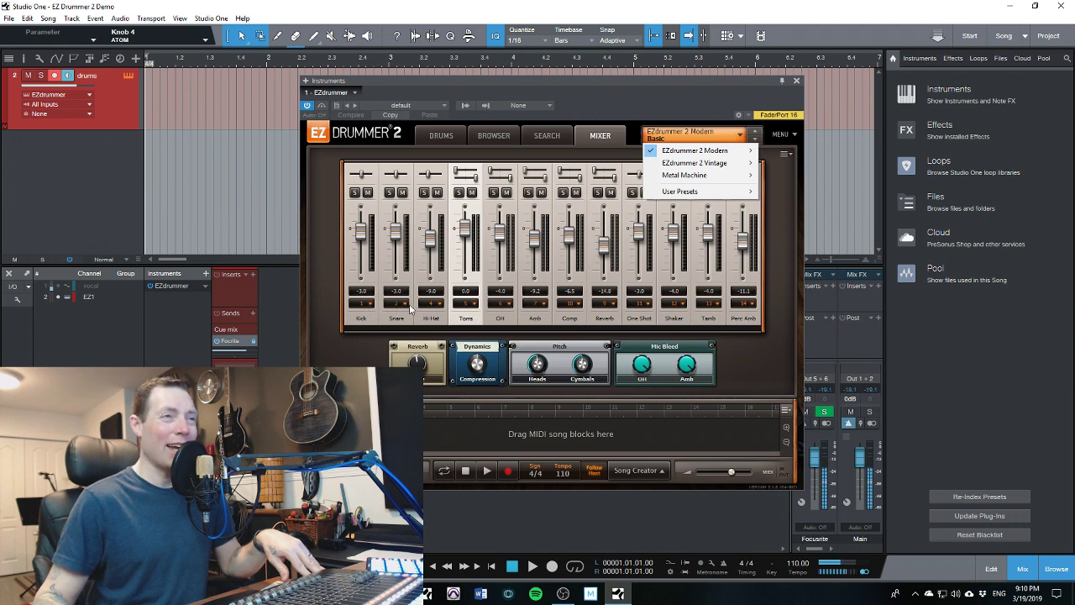
Reassign the Hi-Hat channel to Output 3 and the Toms channel to Output 4
{"action": "left_click", "coordinate": [440, 307]}
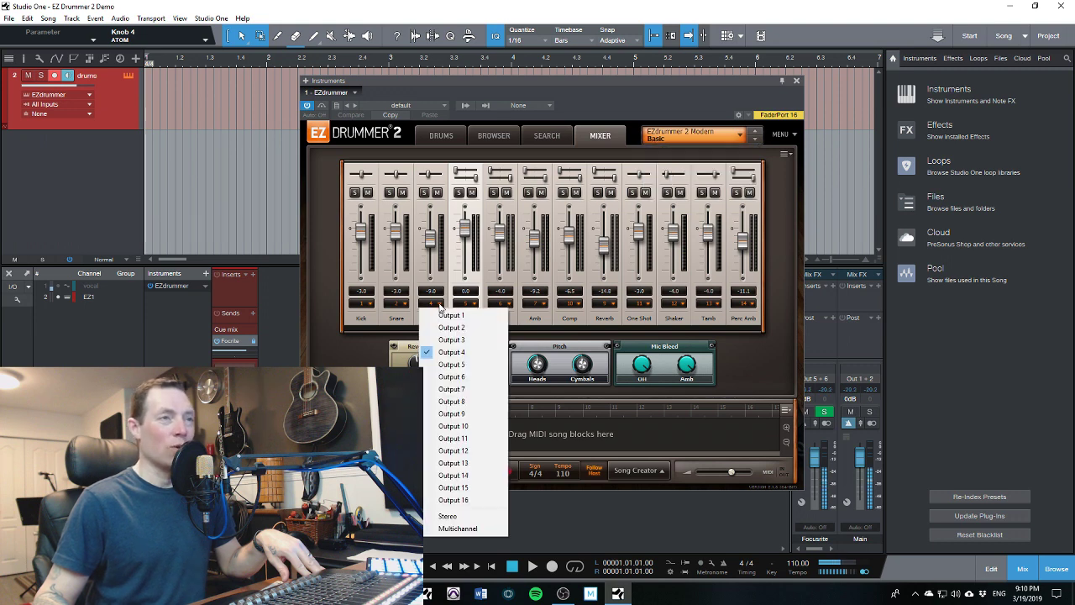
{"action": "left_click", "coordinate": [446, 340]}
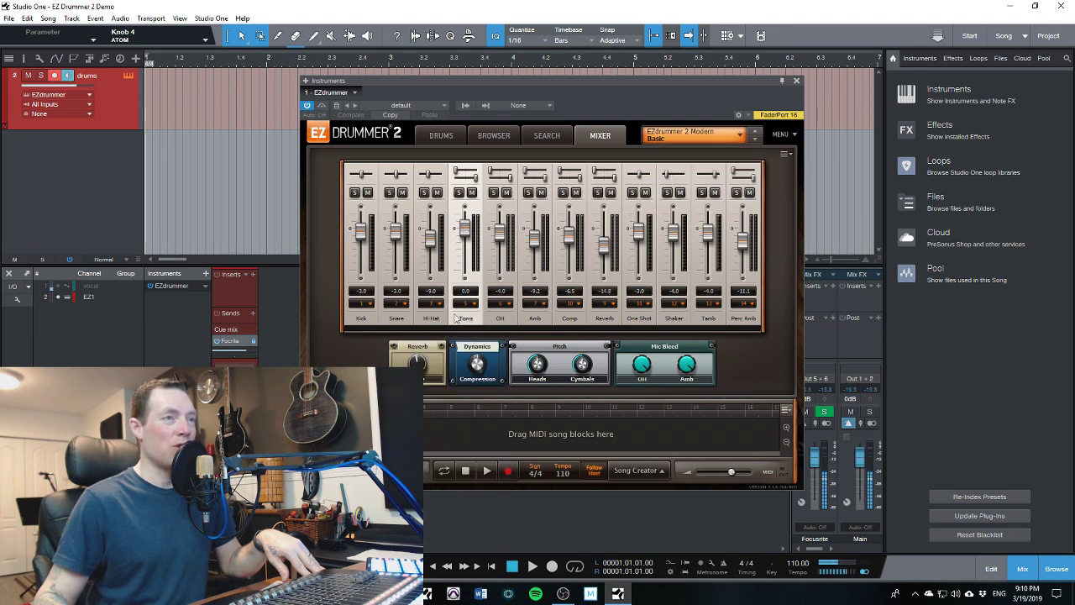
{"action": "left_click", "coordinate": [478, 307]}
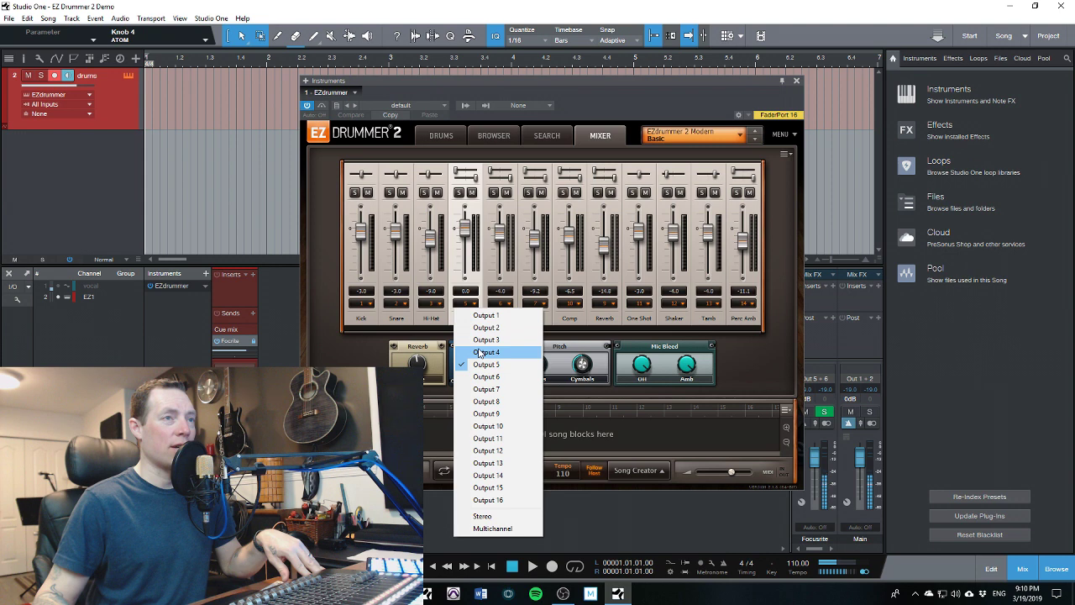
{"action": "left_click", "coordinate": [480, 353]}
Reassign the OH channel to Output 5 and the Amb channel to Output 6
{"action": "left_click", "coordinate": [507, 304]}
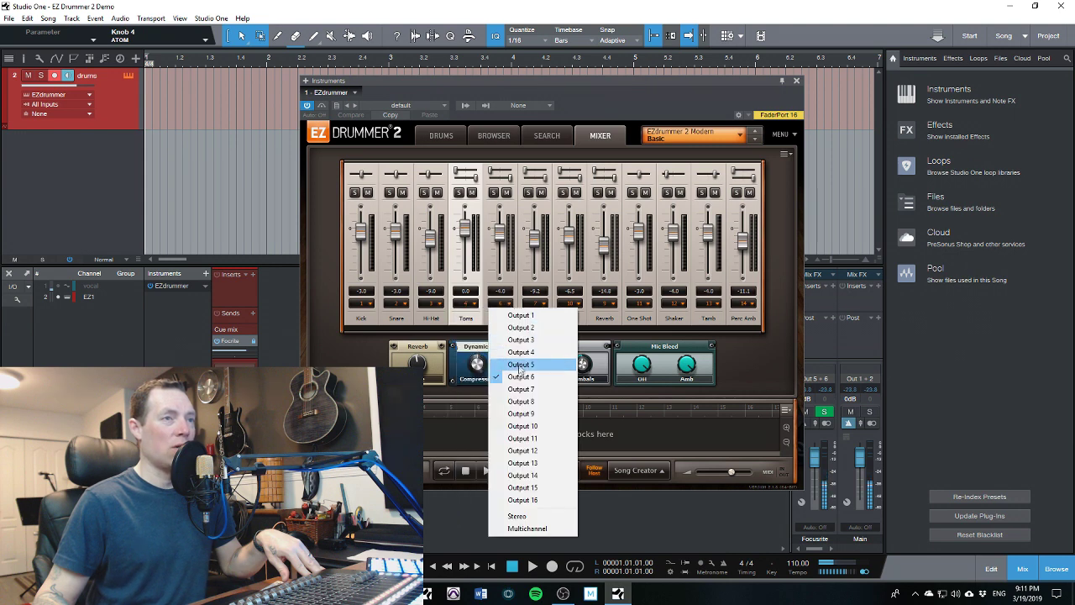
{"action": "left_click", "coordinate": [521, 365]}
{"action": "left_click", "coordinate": [541, 305]}
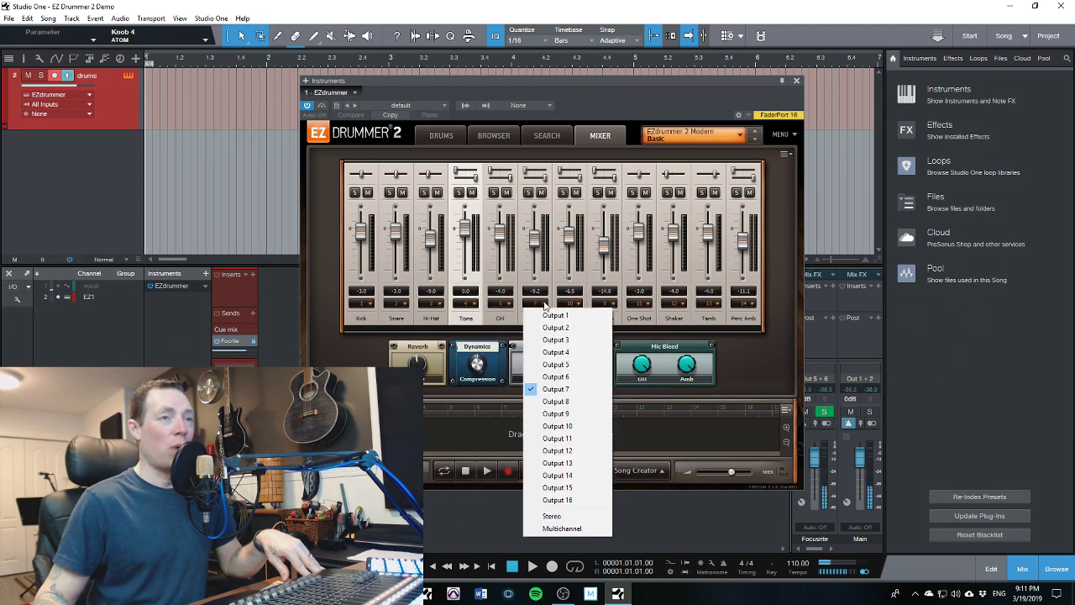
{"action": "left_click", "coordinate": [550, 375]}
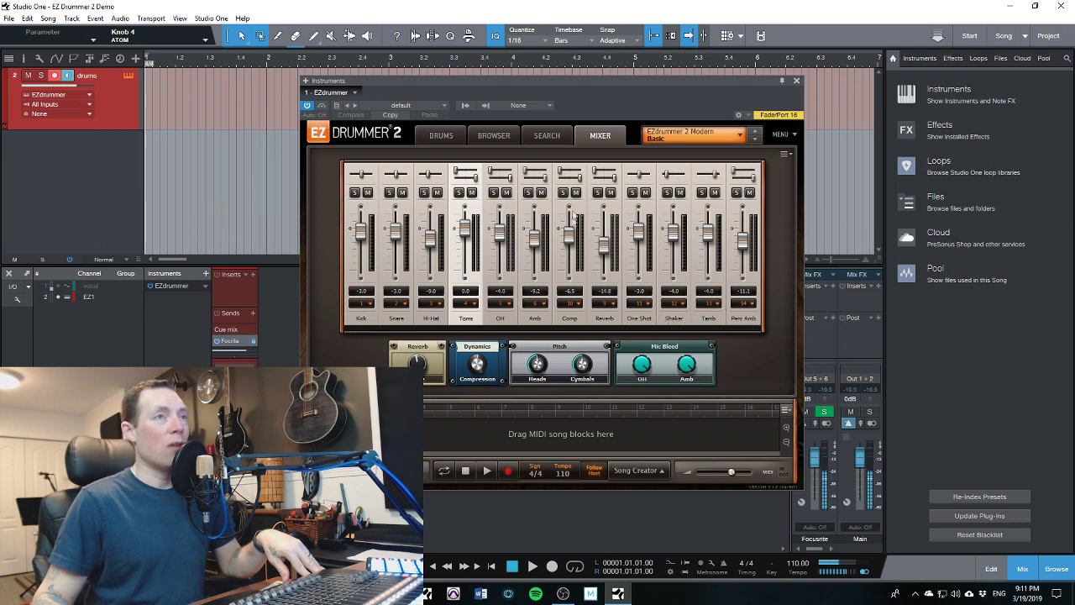
Audition the snare drum in the kit view and check its output assignment in the EZdrummer mixer
{"action": "left_click", "coordinate": [441, 135]}
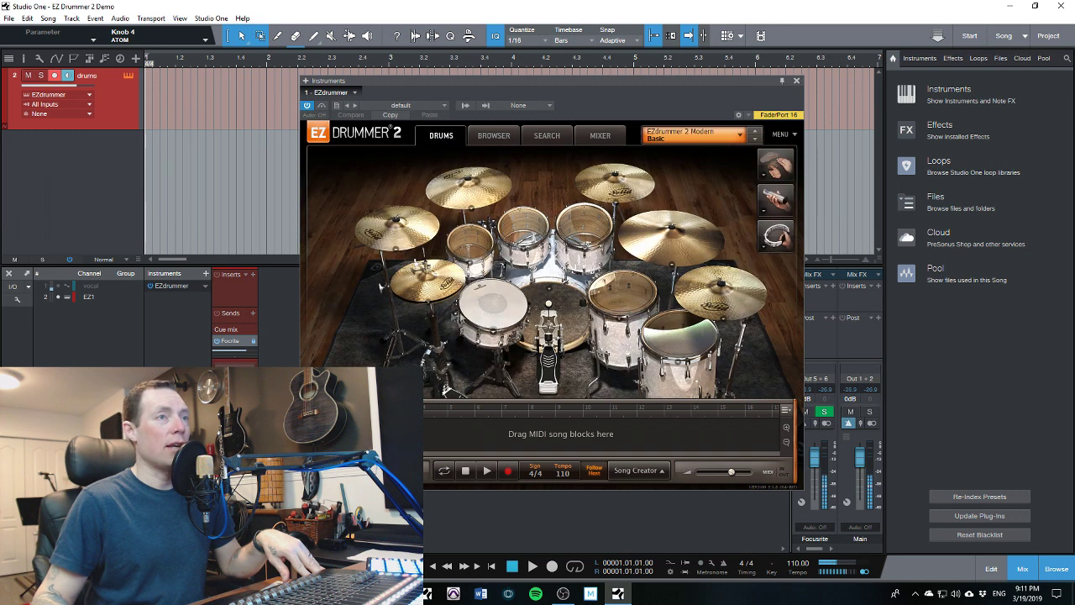
{"action": "left_click", "coordinate": [504, 311]}
{"action": "left_click", "coordinate": [504, 311]}
{"action": "left_click", "coordinate": [502, 290]}
{"action": "left_click", "coordinate": [501, 288]}
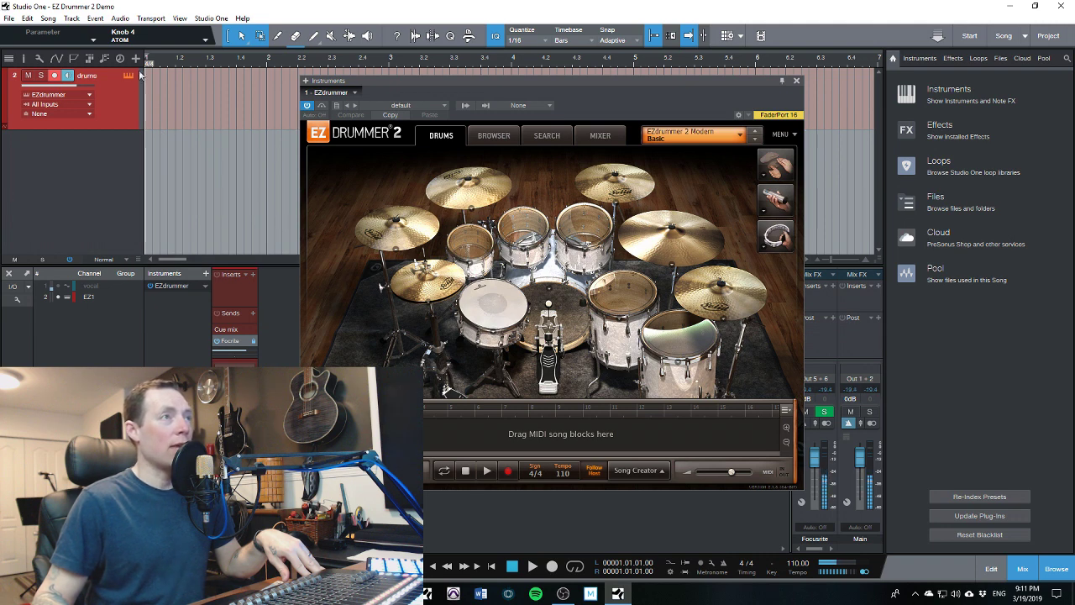
{"action": "left_click", "coordinate": [502, 289]}
{"action": "left_click", "coordinate": [501, 289]}
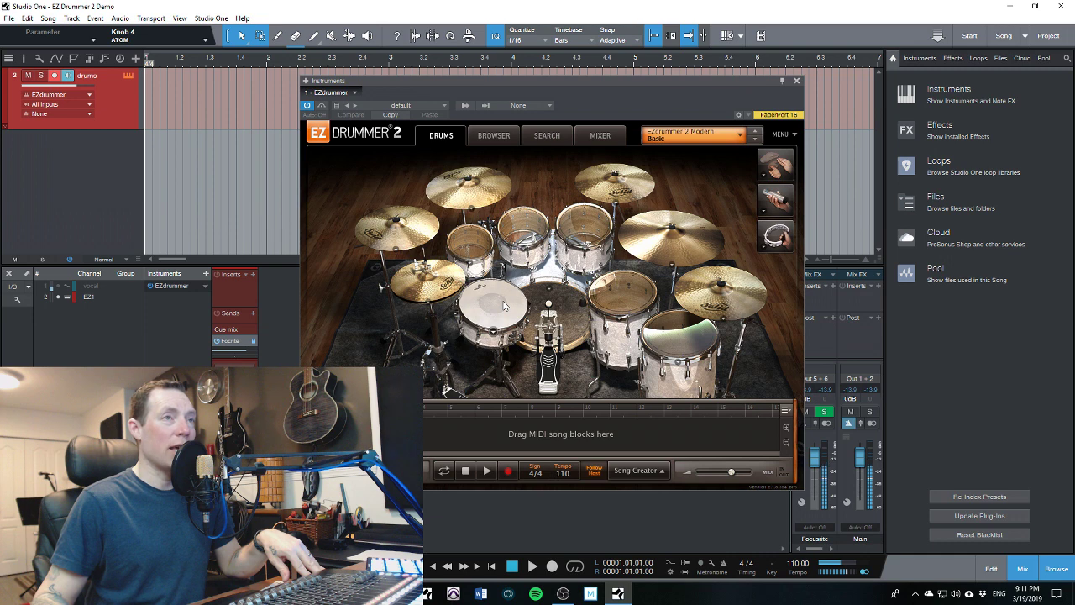
{"action": "left_click", "coordinate": [601, 135]}
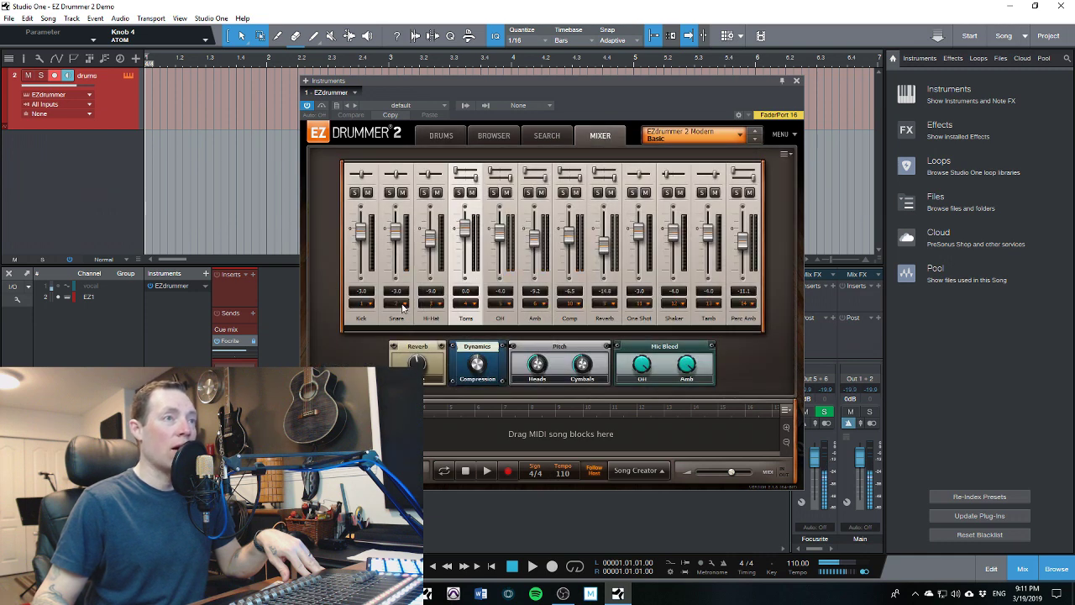
{"action": "left_click", "coordinate": [454, 136]}
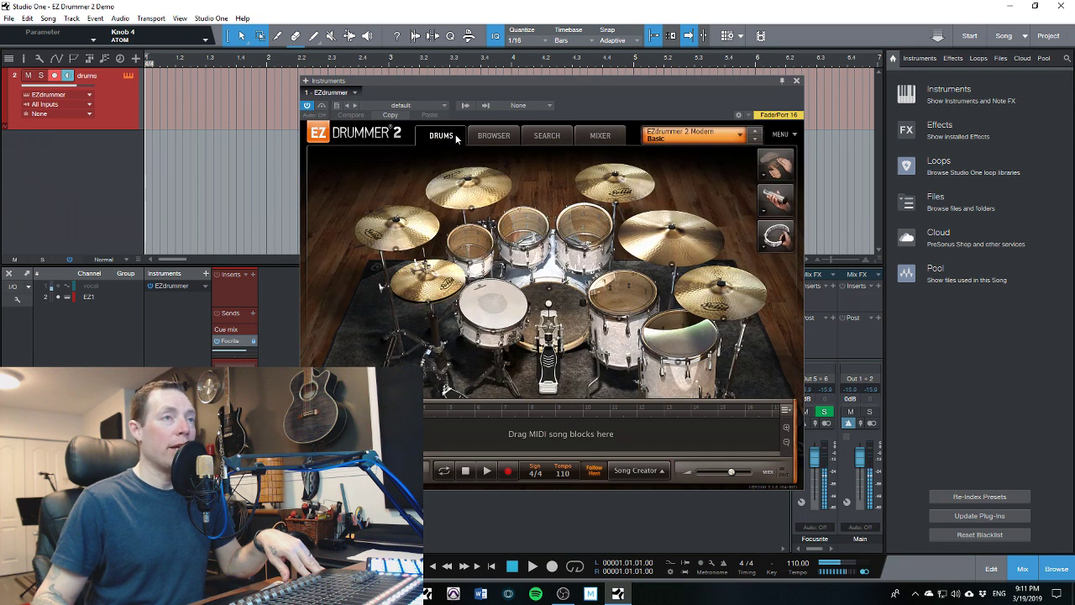
Close the EZdrummer window, expand its output list in the console and activate outputs EZ2 through EZ6
{"action": "left_click", "coordinate": [797, 80]}
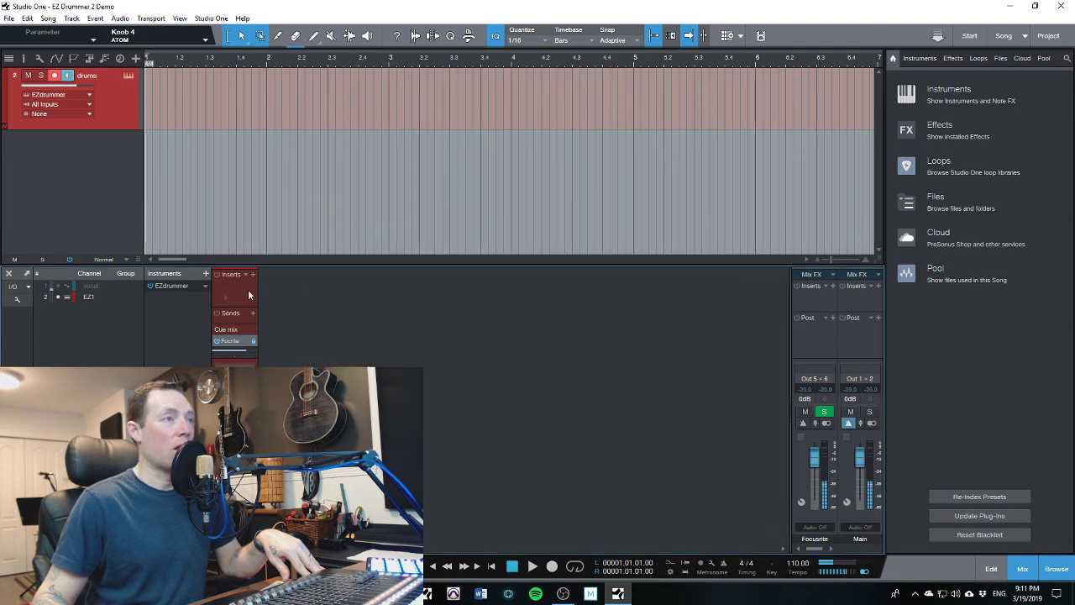
{"action": "left_click", "coordinate": [205, 286]}
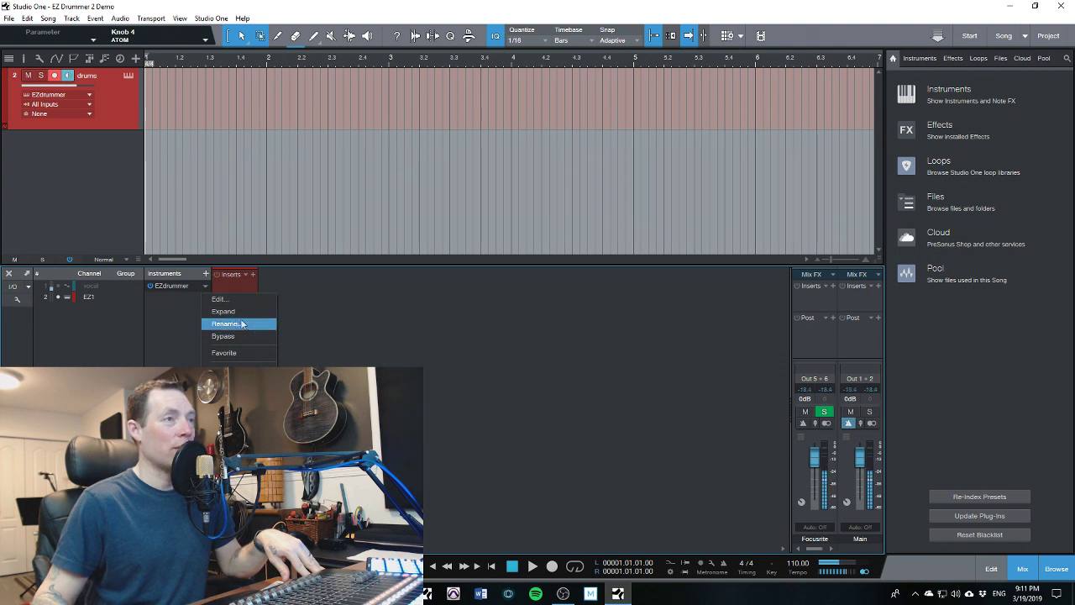
{"action": "left_click", "coordinate": [223, 312]}
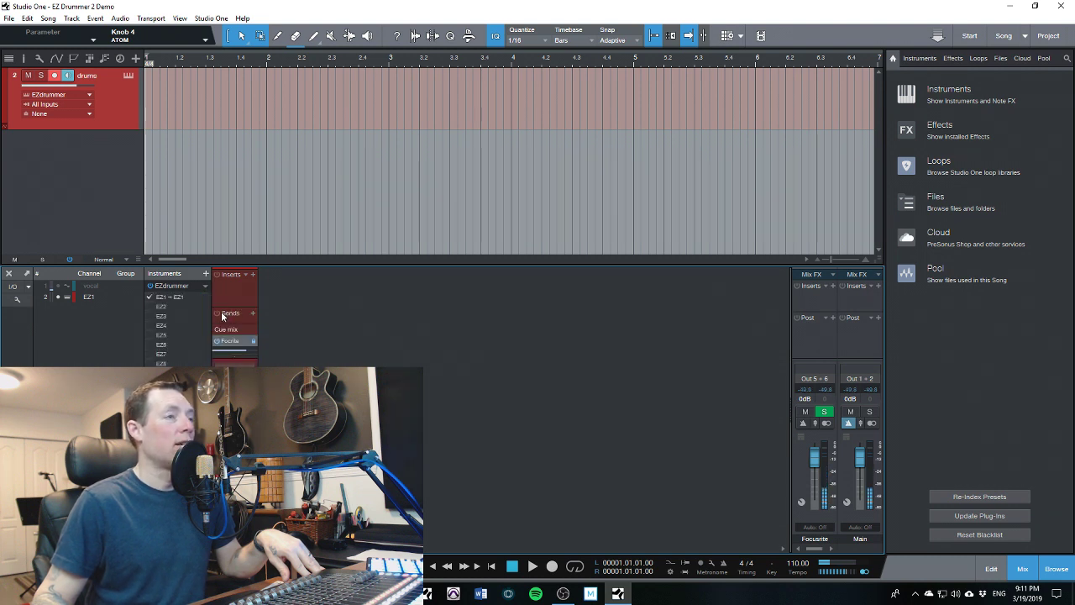
{"action": "left_click", "coordinate": [152, 307]}
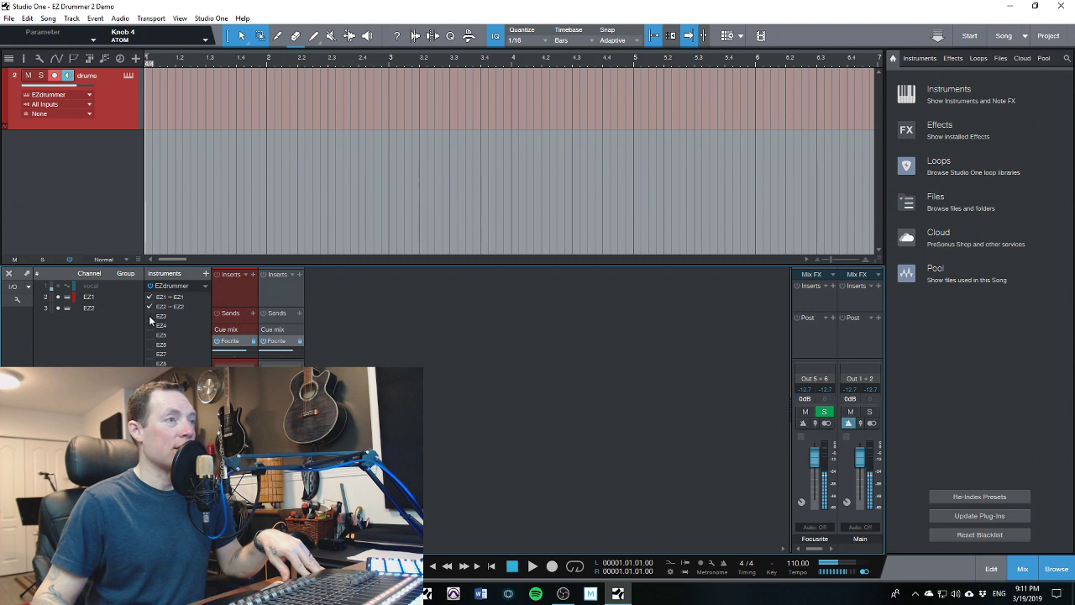
{"action": "left_click", "coordinate": [151, 317]}
{"action": "left_click", "coordinate": [151, 326]}
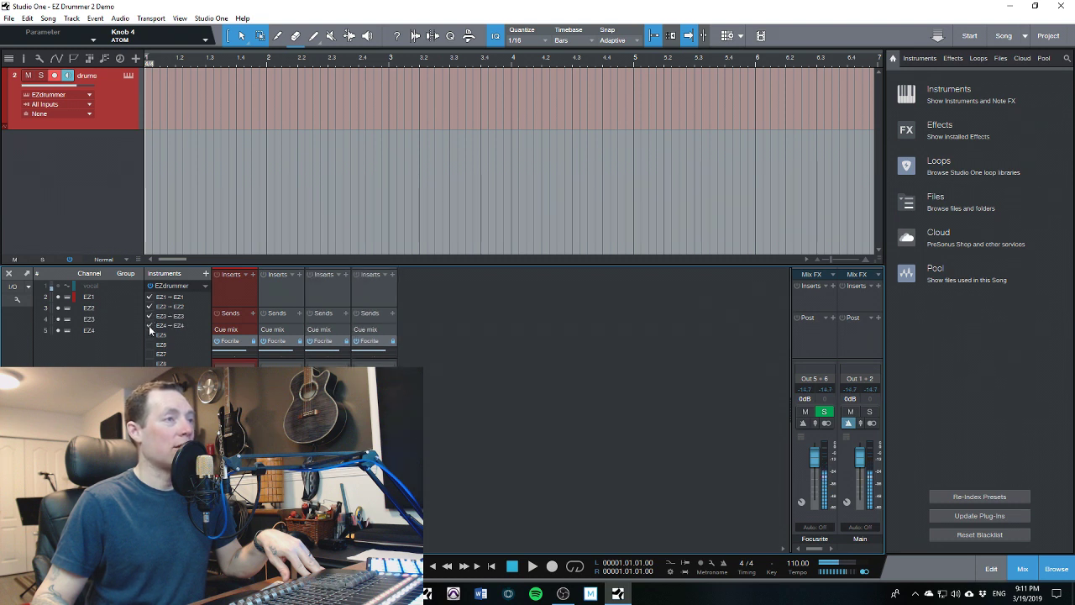
{"action": "left_click", "coordinate": [151, 335]}
{"action": "left_click", "coordinate": [151, 345]}
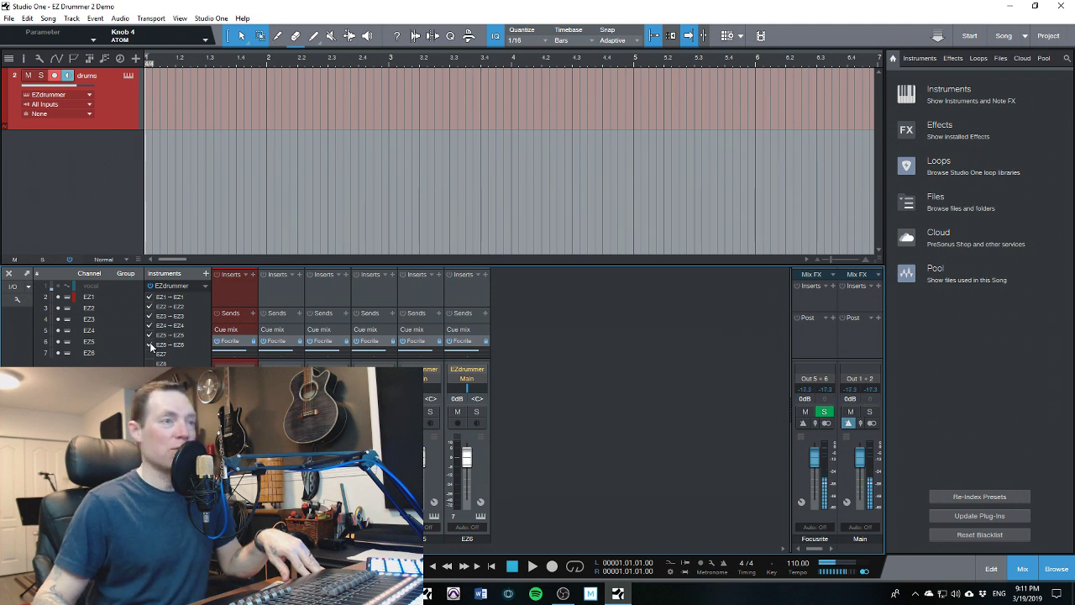
Add a bus named Drum BUS for the Kick through Room channels and colour those drum channels red
{"action": "left_click", "coordinate": [483, 472]}
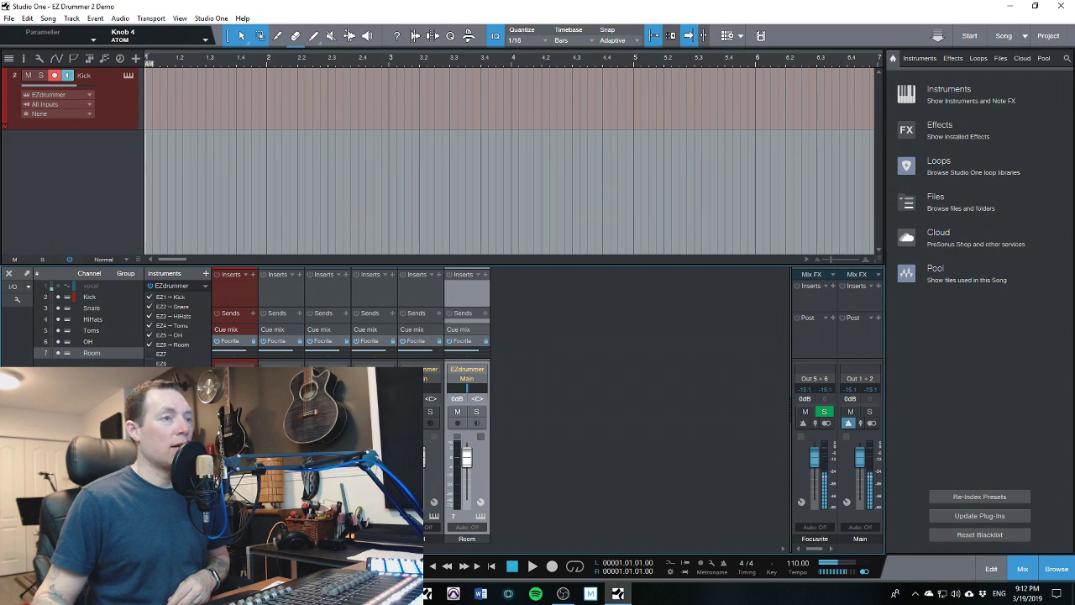
{"action": "left_click", "coordinate": [91, 307]}
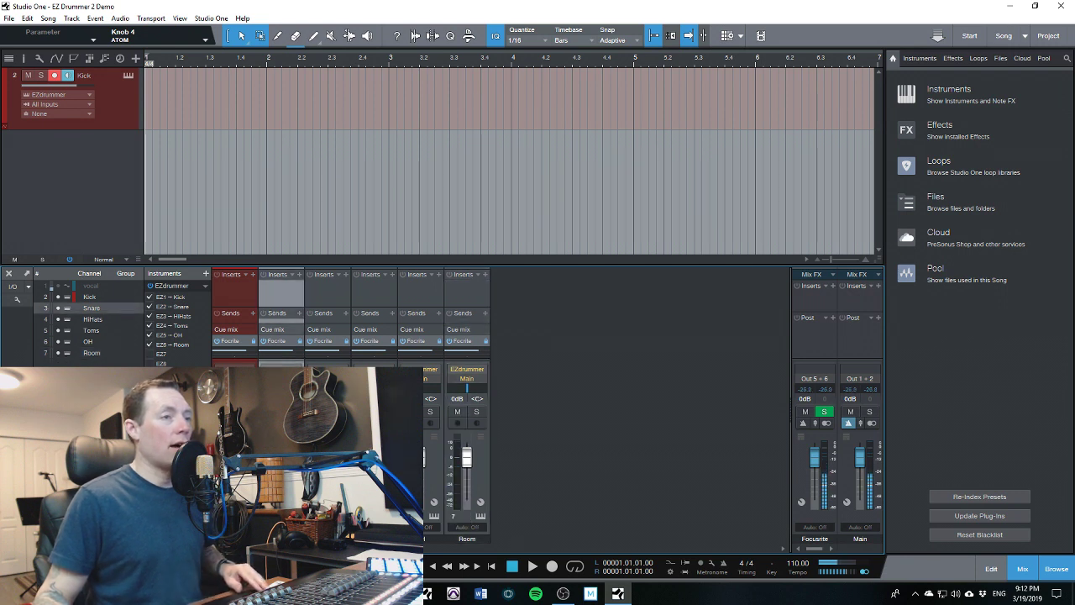
{"action": "left_click", "coordinate": [479, 466], "text": "shift"}
{"action": "right_click", "coordinate": [479, 466]}
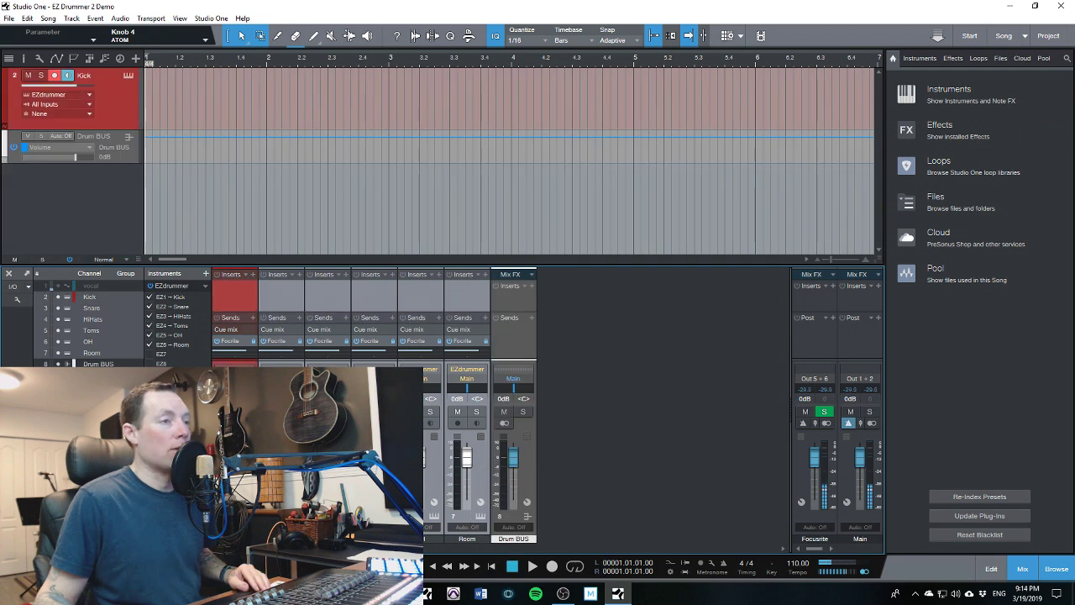
{"action": "left_click", "coordinate": [437, 513]}
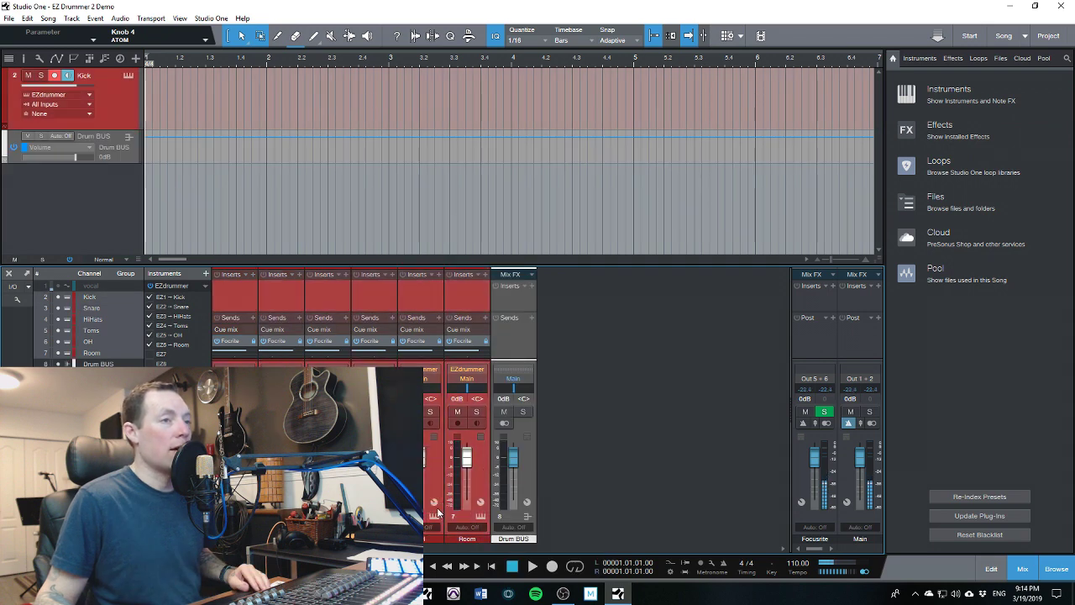
{"action": "left_click", "coordinate": [485, 483]}
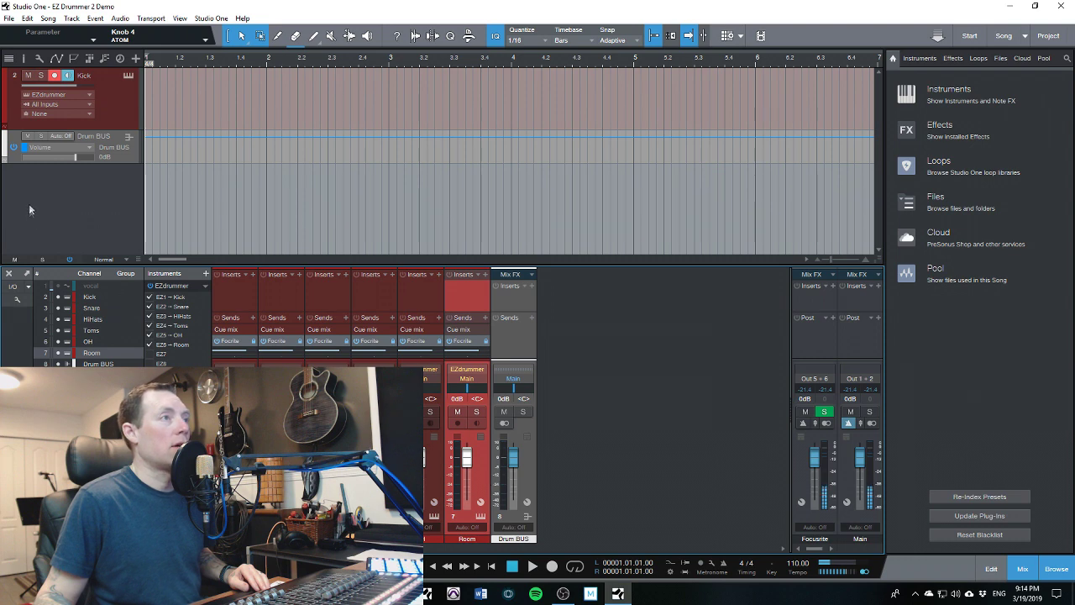
{"action": "left_click", "coordinate": [110, 113]}
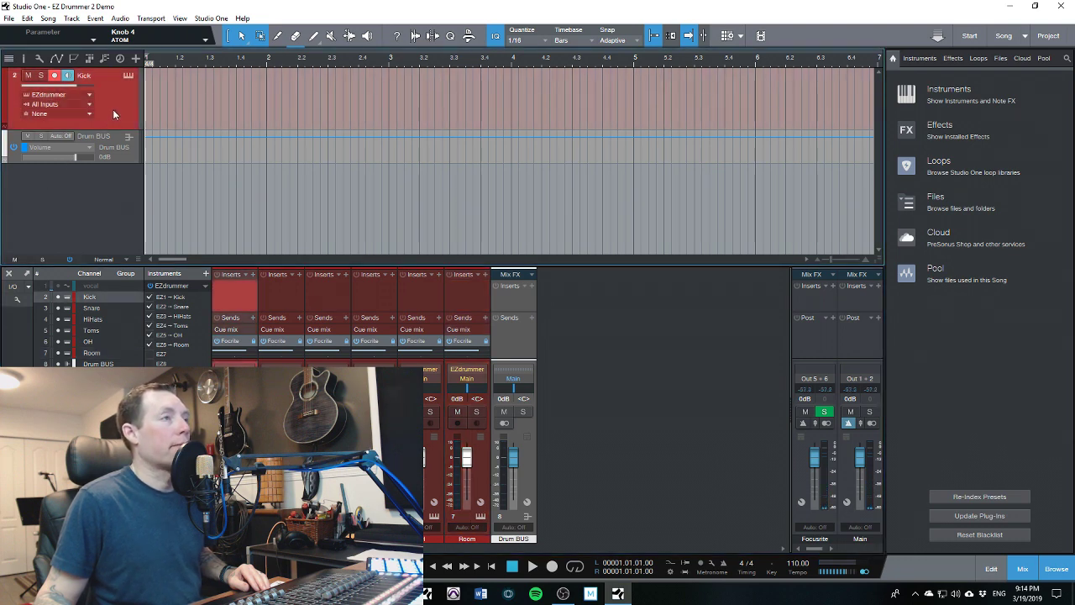
{"action": "right_click", "coordinate": [114, 114]}
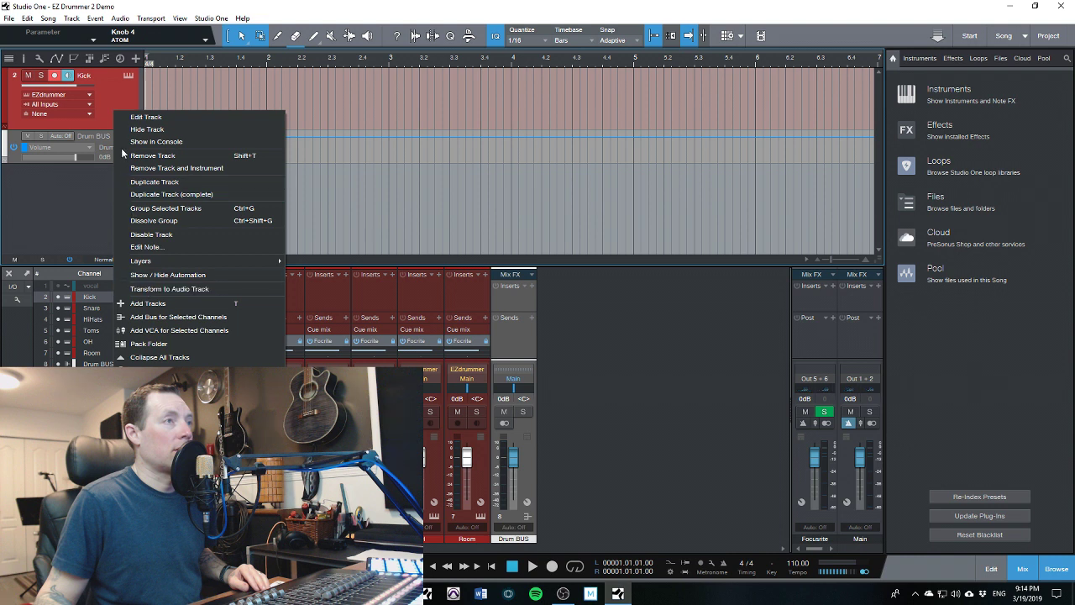
{"action": "left_click", "coordinate": [106, 96]}
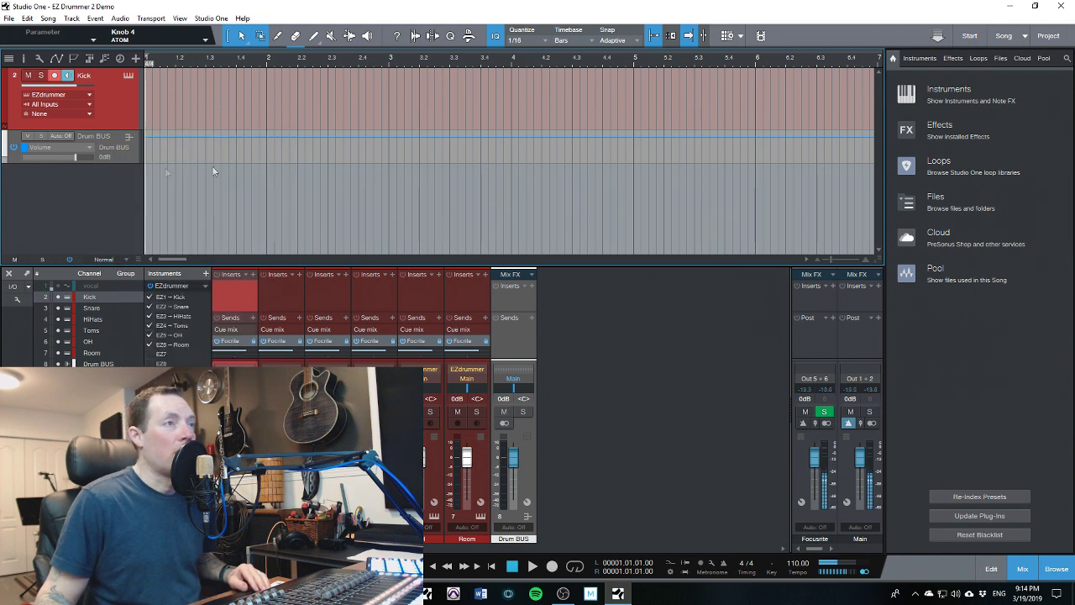
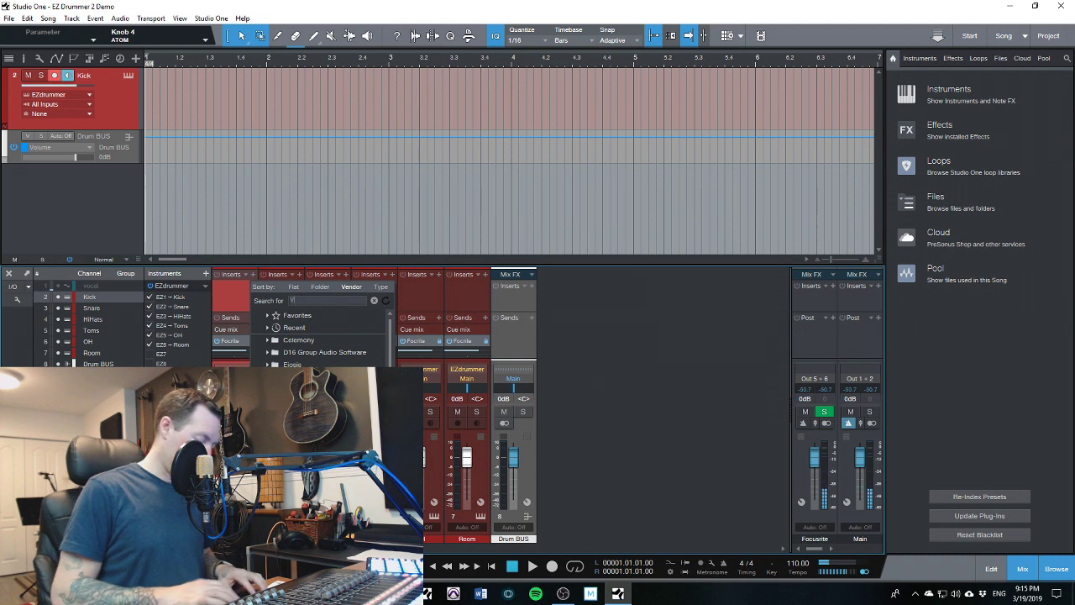
Insert the VU Meter and Mixtool plug-ins on the Kick channel, finding each by name search
{"action": "type", "text": "VU"}
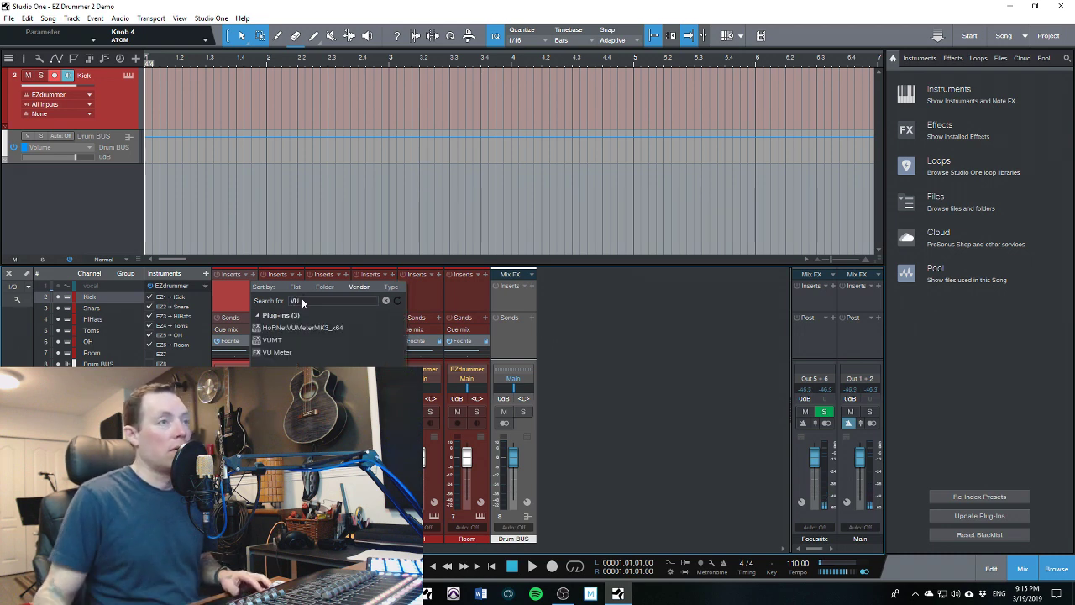
{"action": "left_click", "coordinate": [281, 352]}
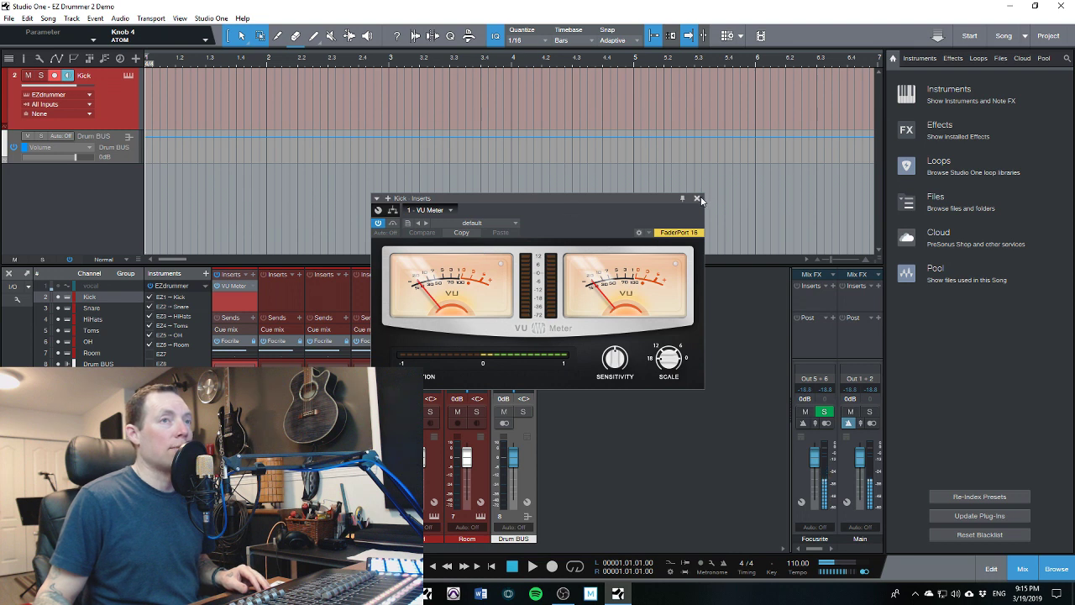
{"action": "left_click", "coordinate": [388, 199]}
{"action": "type", "text": "Mi"}
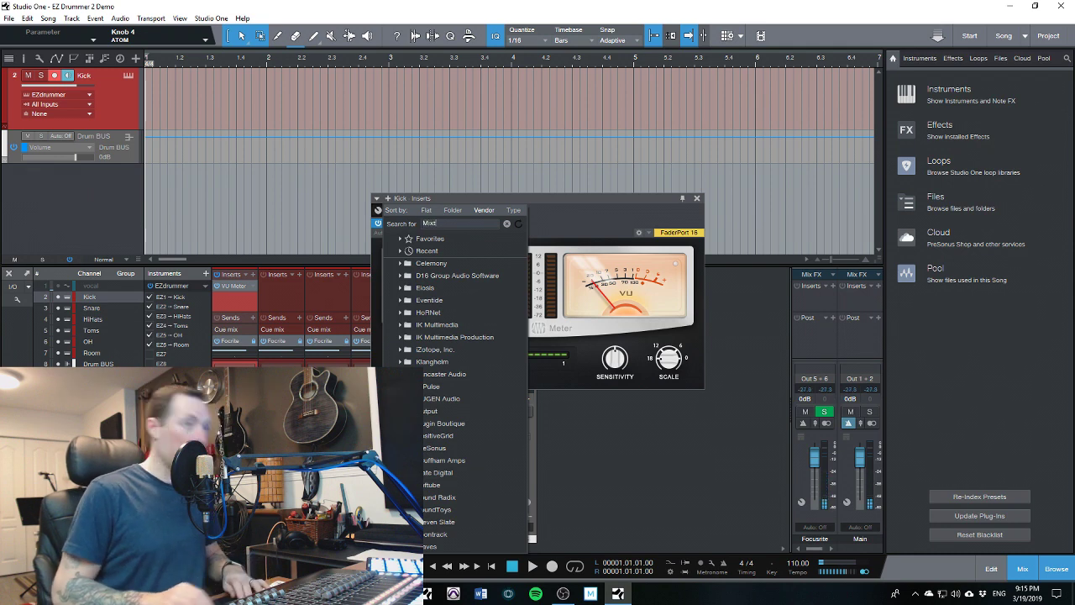
{"action": "type", "text": "xt"}
{"action": "left_click", "coordinate": [407, 251]}
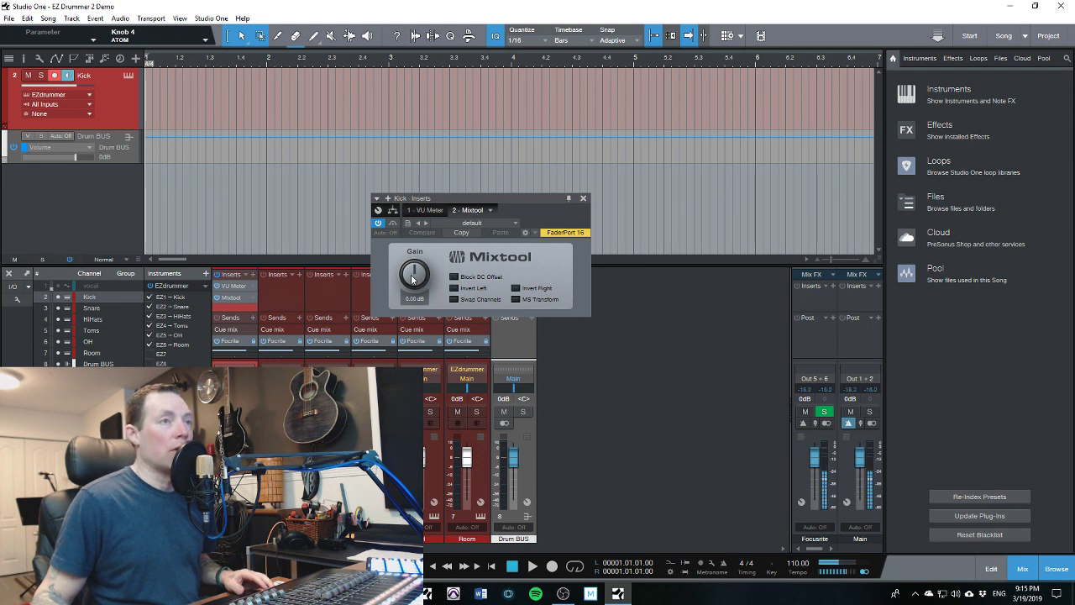
Move Mixtool ahead of the VU Meter in the Kick channel's insert chain and close the plug-in window
{"action": "left_click", "coordinate": [430, 211]}
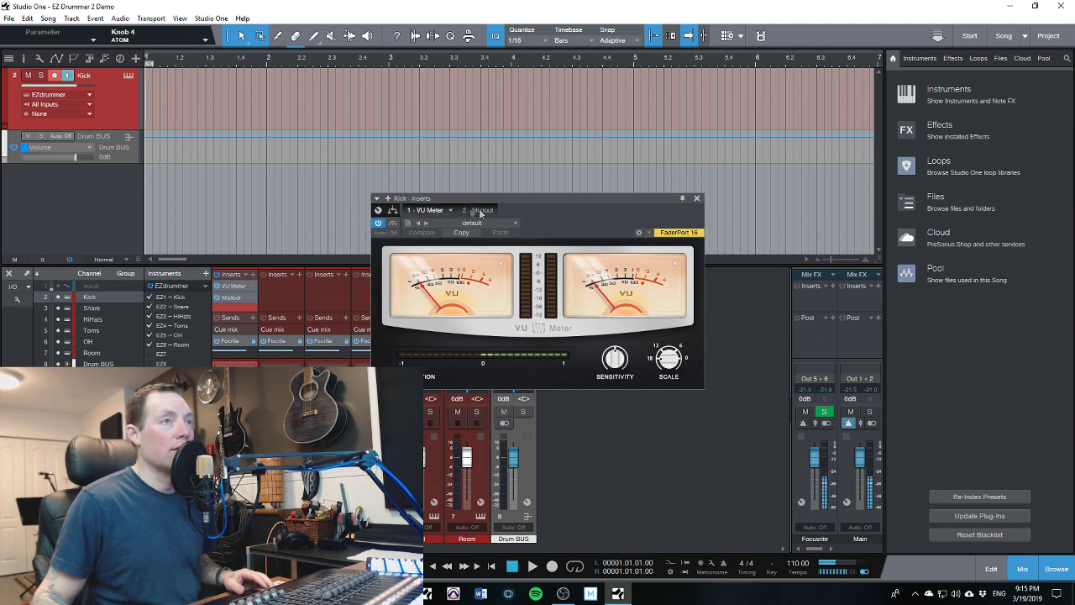
{"action": "left_click", "coordinate": [391, 209]}
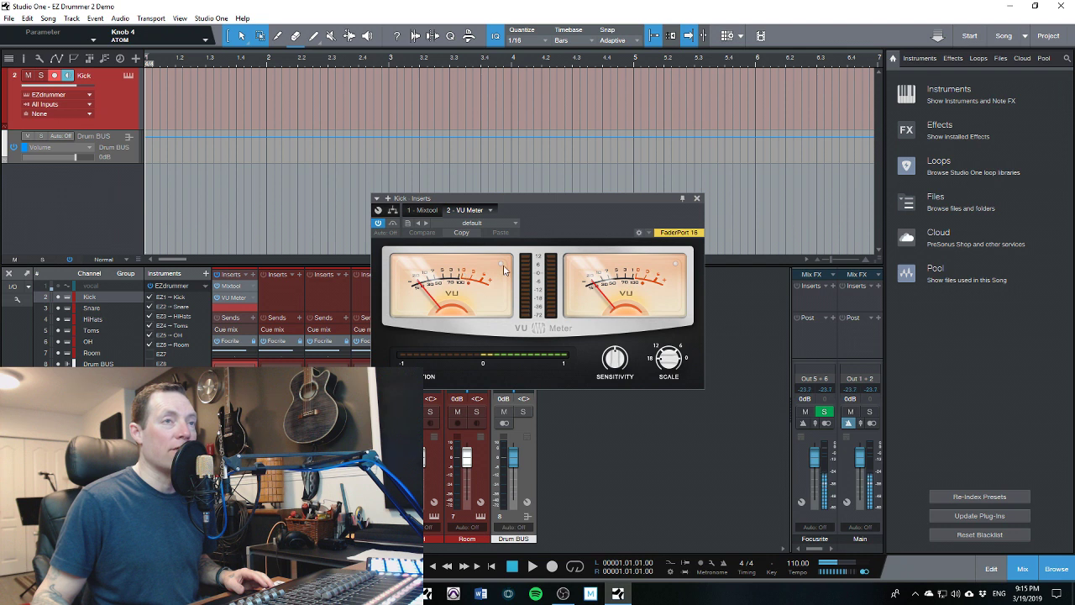
{"action": "left_click", "coordinate": [697, 200]}
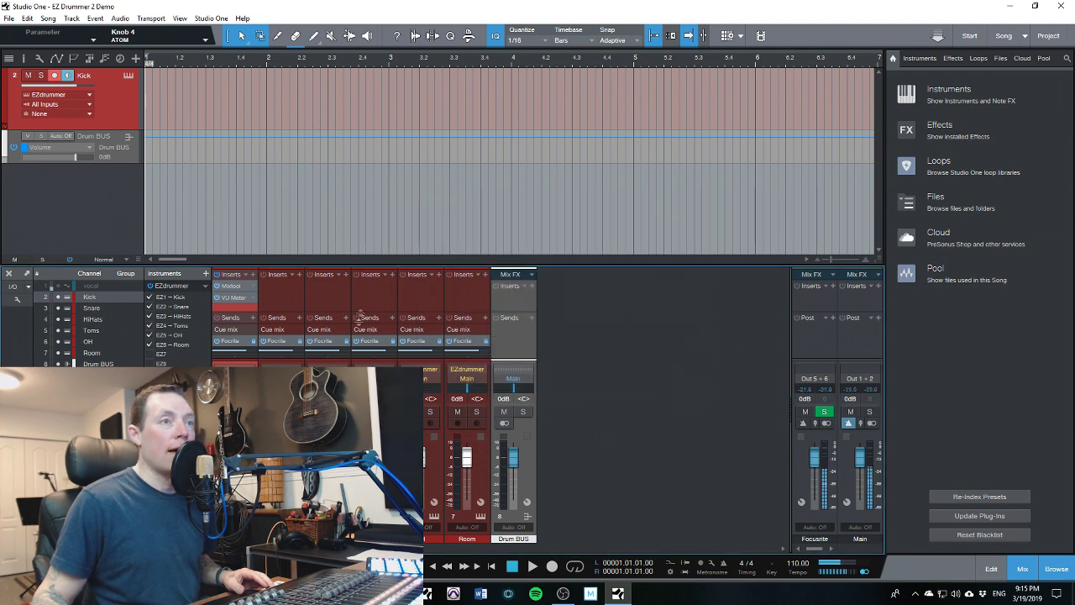
Copy the Kick channel's whole insert chain to the Snare, HiHats, Toms, OH and Room channels
{"action": "left_click", "coordinate": [276, 291]}
{"action": "left_click", "coordinate": [466, 290], "text": "shift"}
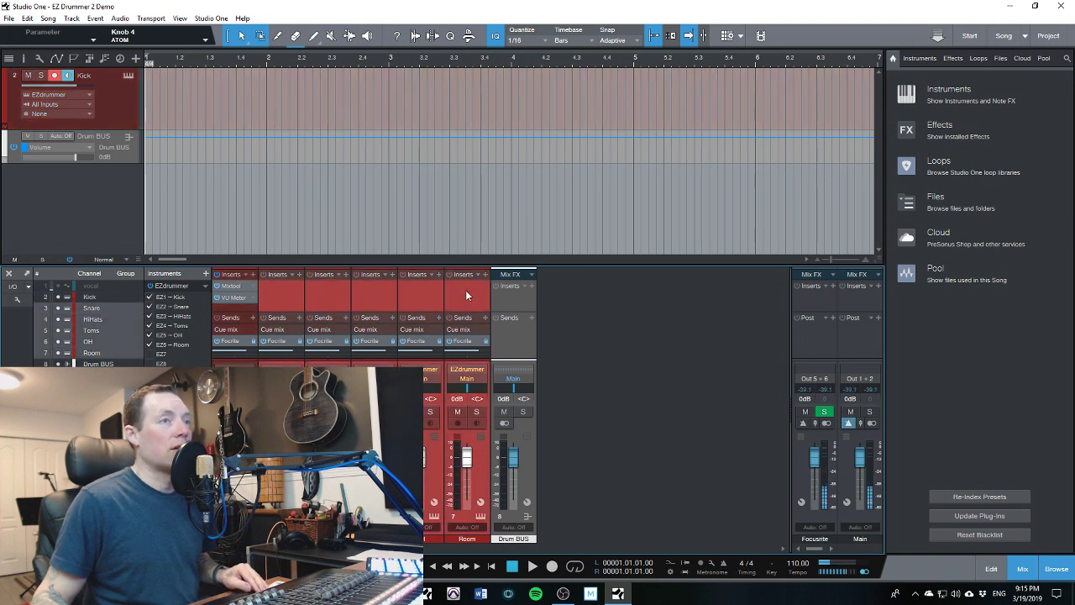
{"action": "left_click", "coordinate": [289, 296]}
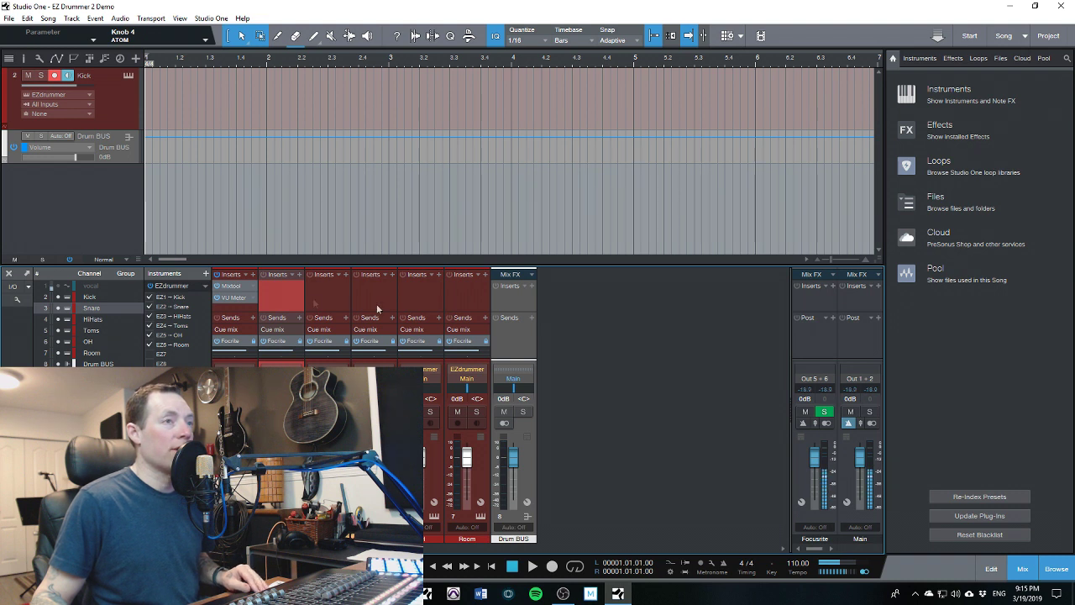
{"action": "left_click", "coordinate": [463, 299], "text": "shift"}
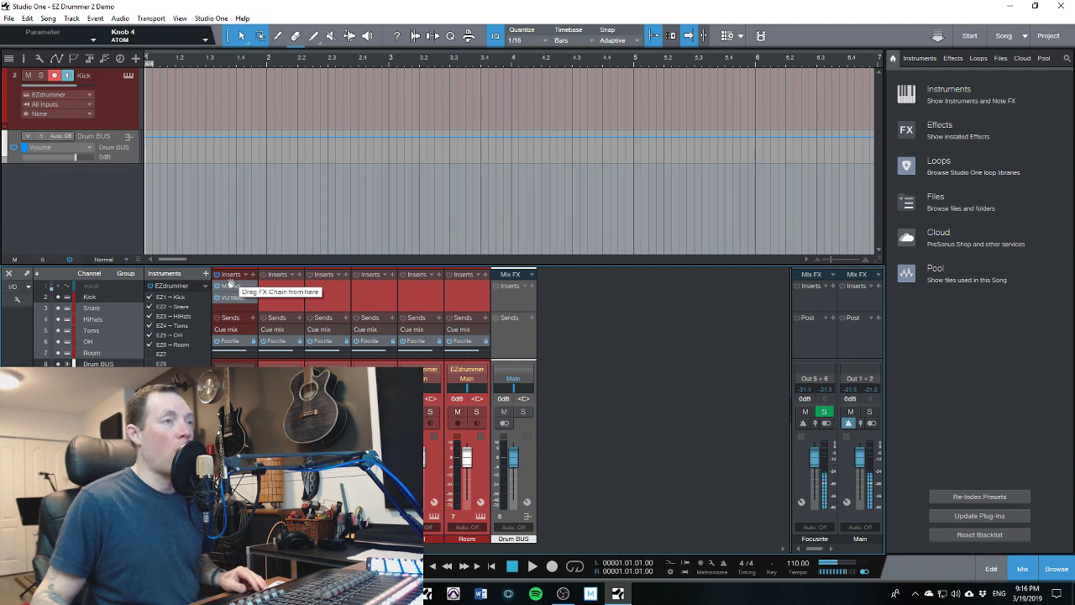
{"action": "left_click_drag", "start_coordinate": [230, 275], "coordinate": [277, 290]}
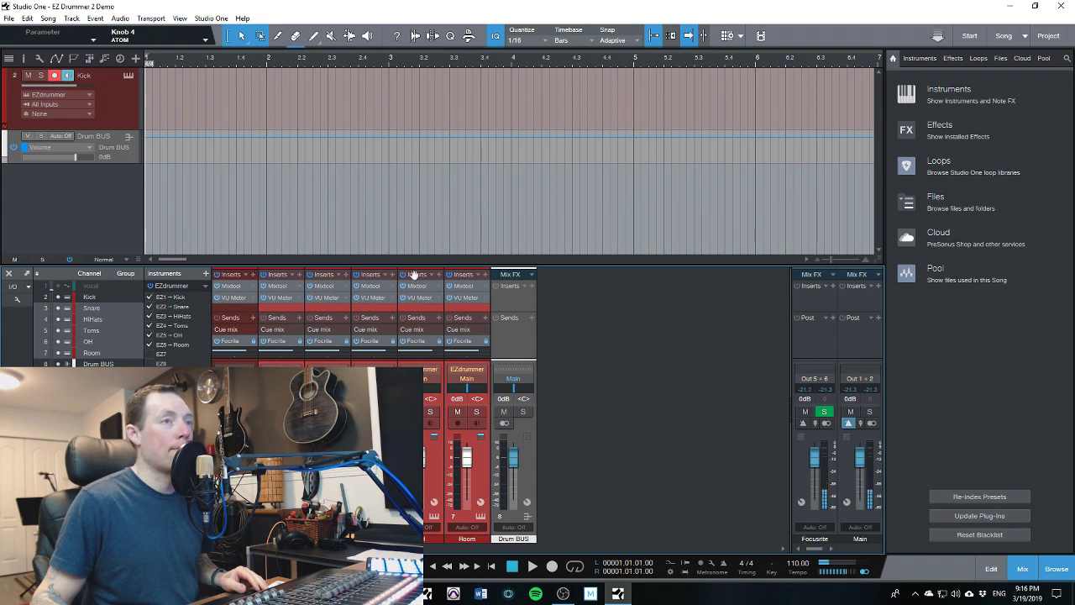
Make the mixer taller, expand the inline VU Meter display on the Kick through Room channels, and enlarge their Sends area
{"action": "left_click_drag", "start_coordinate": [413, 263], "coordinate": [408, 192]}
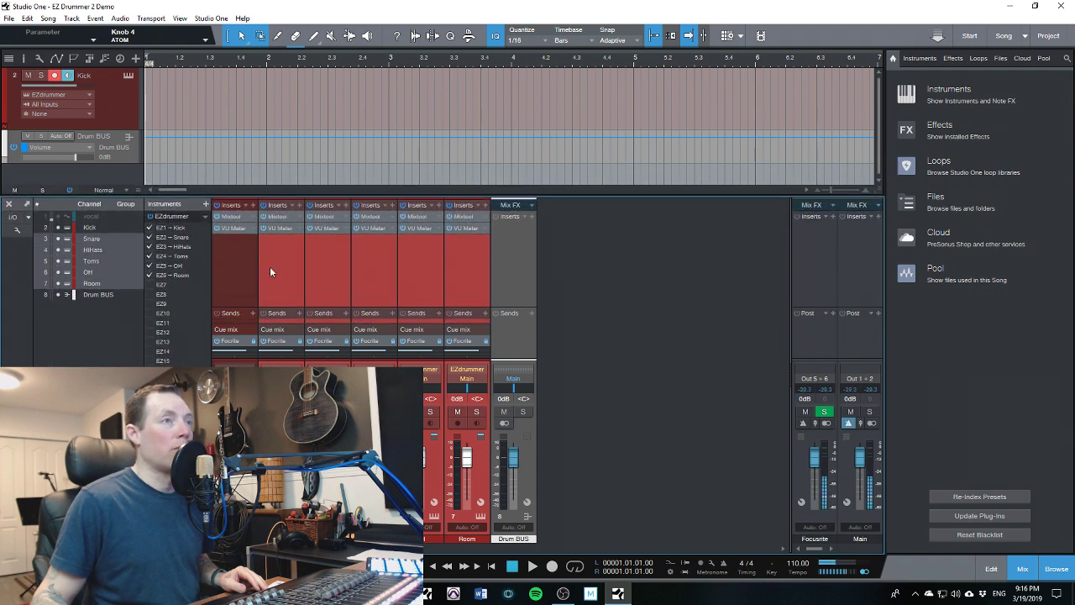
{"action": "left_click", "coordinate": [237, 229]}
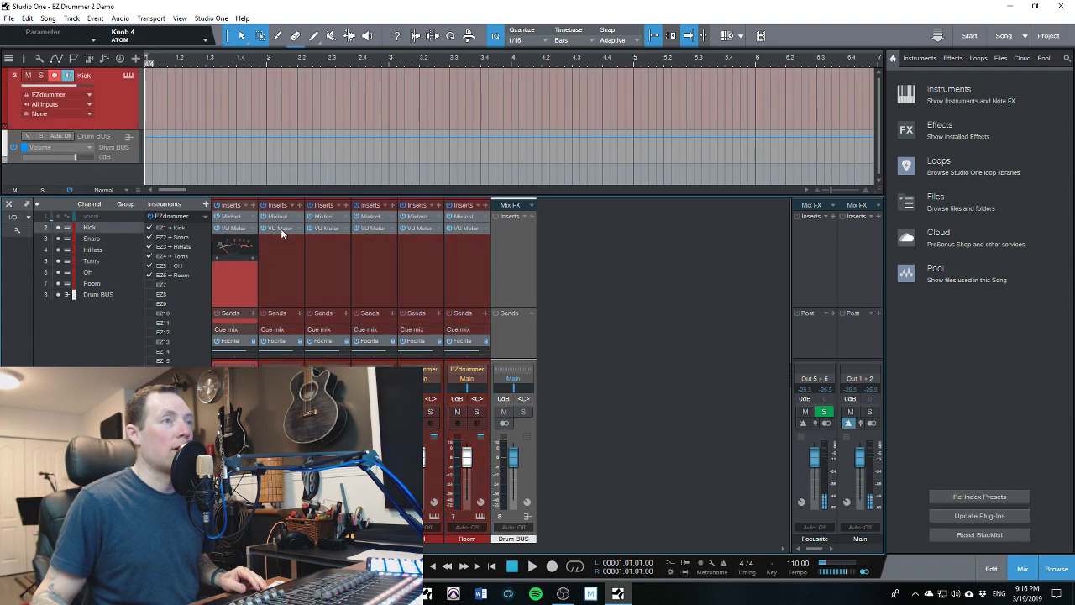
{"action": "left_click", "coordinate": [281, 228]}
{"action": "left_click", "coordinate": [324, 279]}
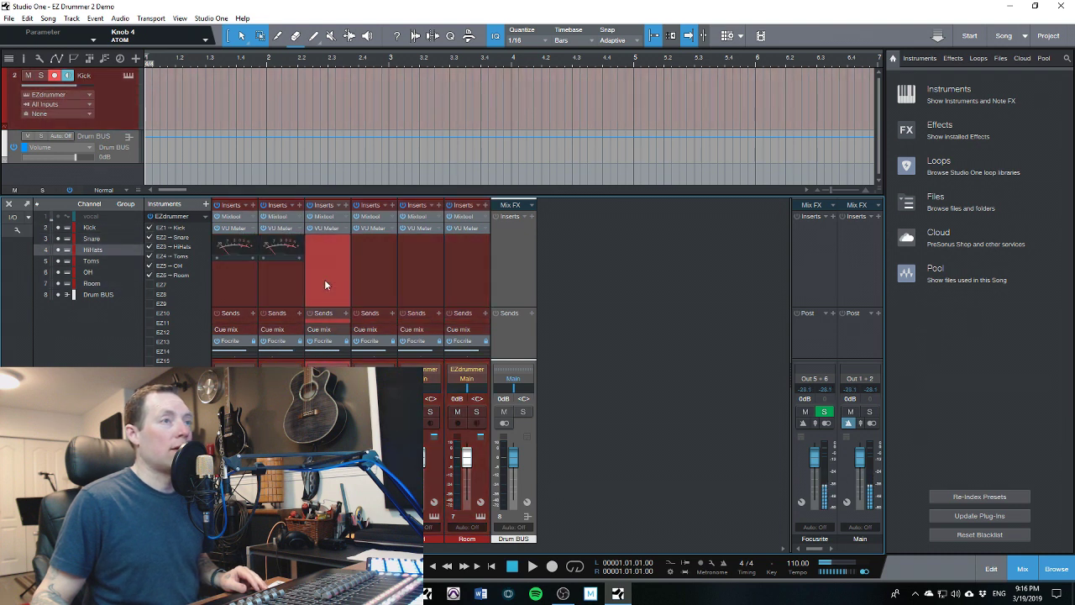
{"action": "left_click", "coordinate": [464, 294], "text": "shift"}
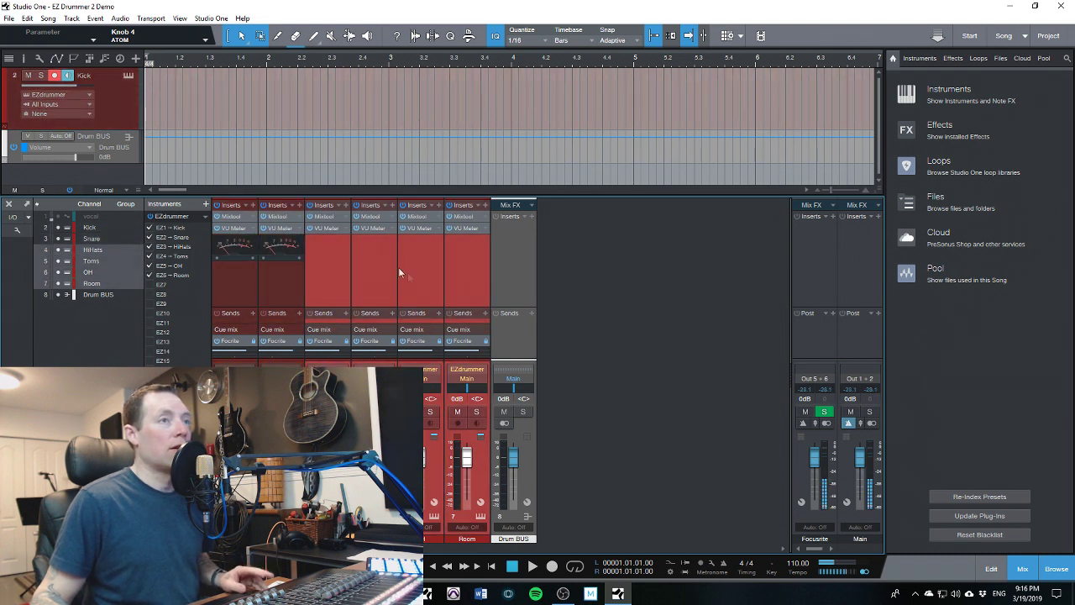
{"action": "left_click", "coordinate": [329, 228]}
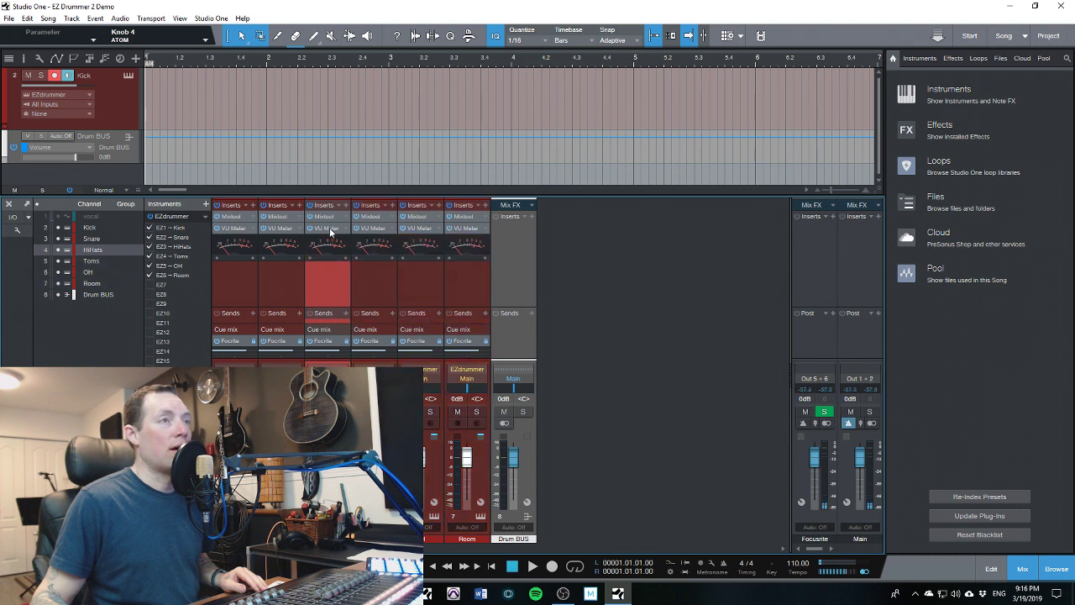
{"action": "left_click", "coordinate": [380, 328]}
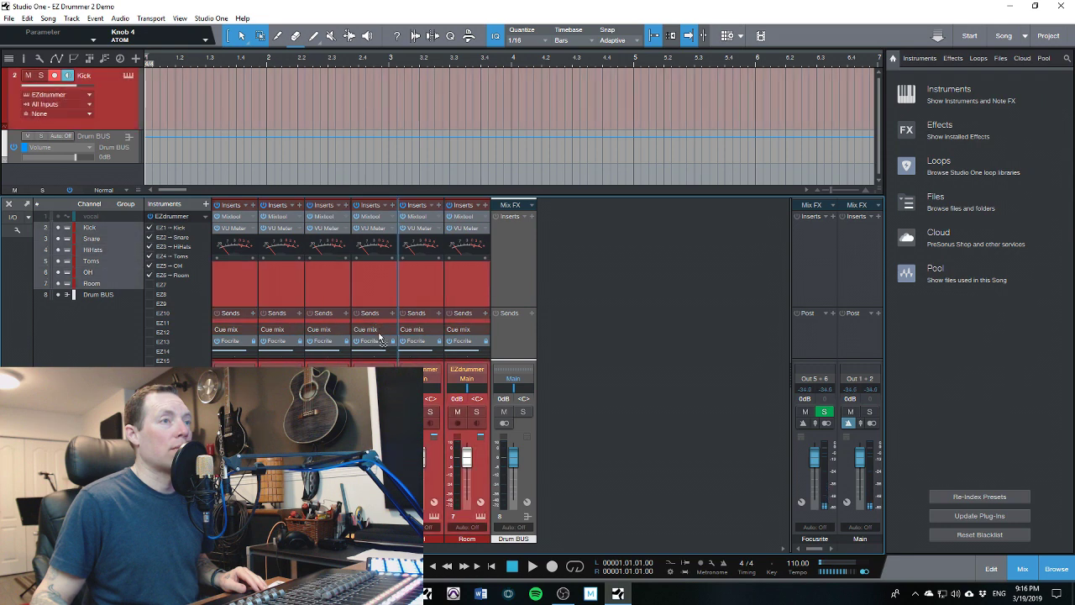
{"action": "left_click_drag", "start_coordinate": [380, 324], "coordinate": [378, 353]}
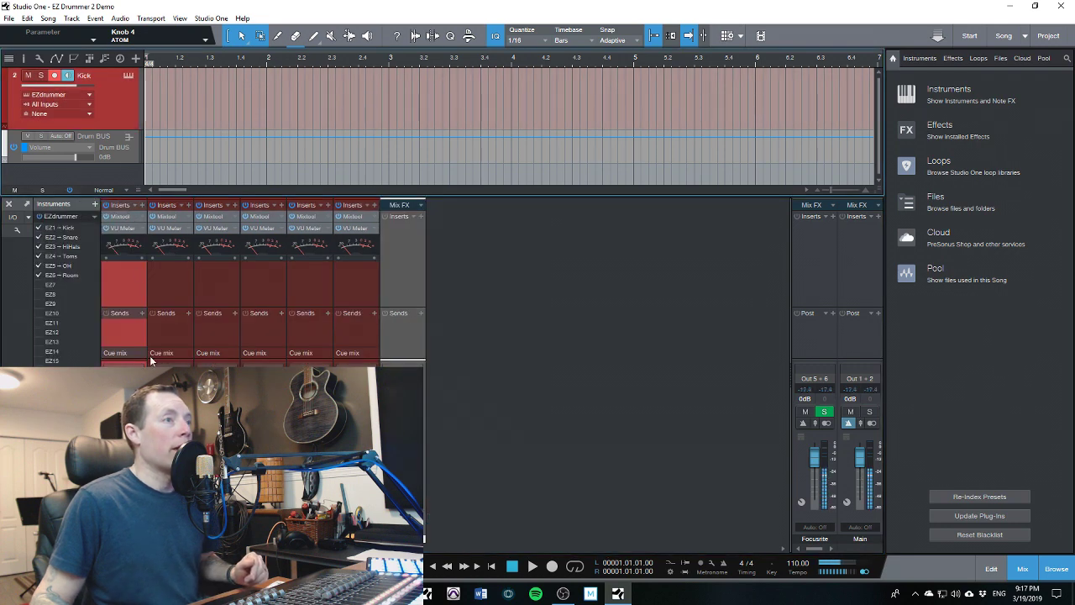
Open the EZdrummer instrument window, move it clear of the drum channels' VU meters, and audition the kick, snare and hi-hat
{"action": "key", "text": "F11"}
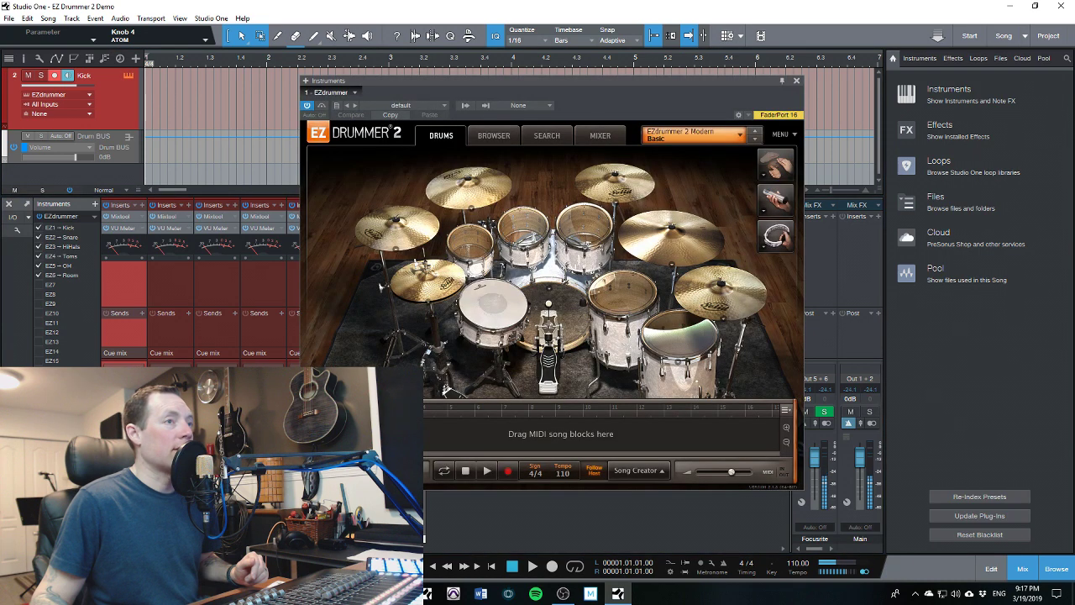
{"action": "left_click_drag", "start_coordinate": [493, 77], "coordinate": [517, 37]}
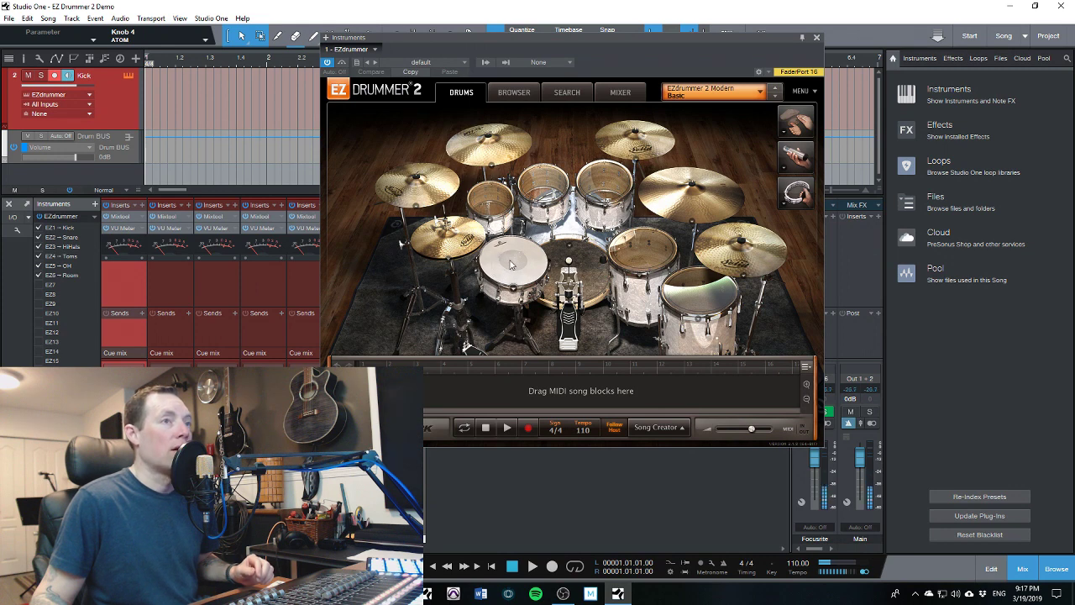
{"action": "left_click", "coordinate": [592, 273]}
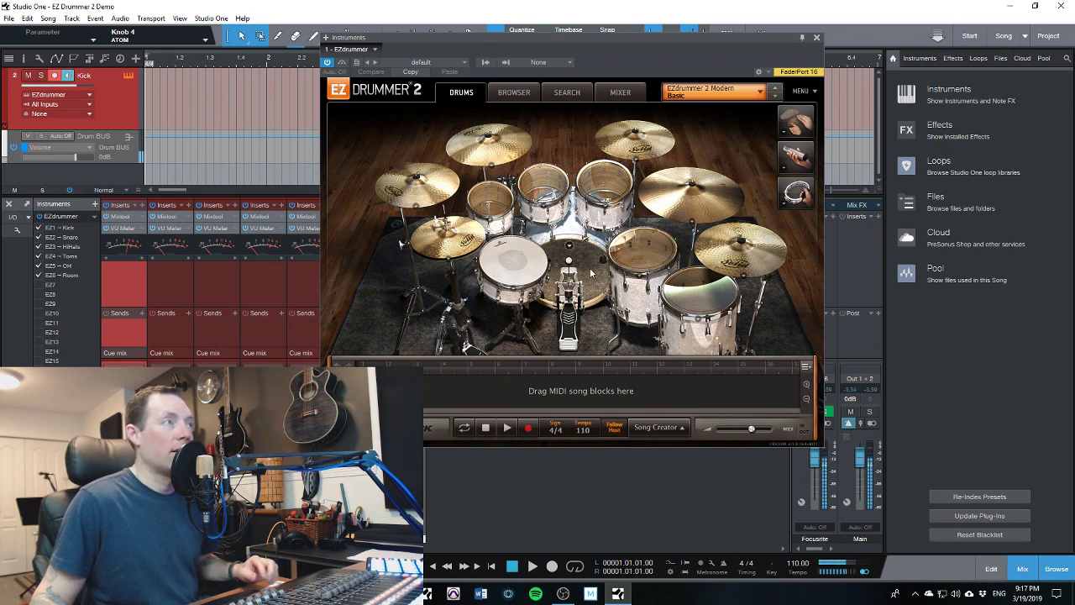
{"action": "left_click", "coordinate": [521, 267]}
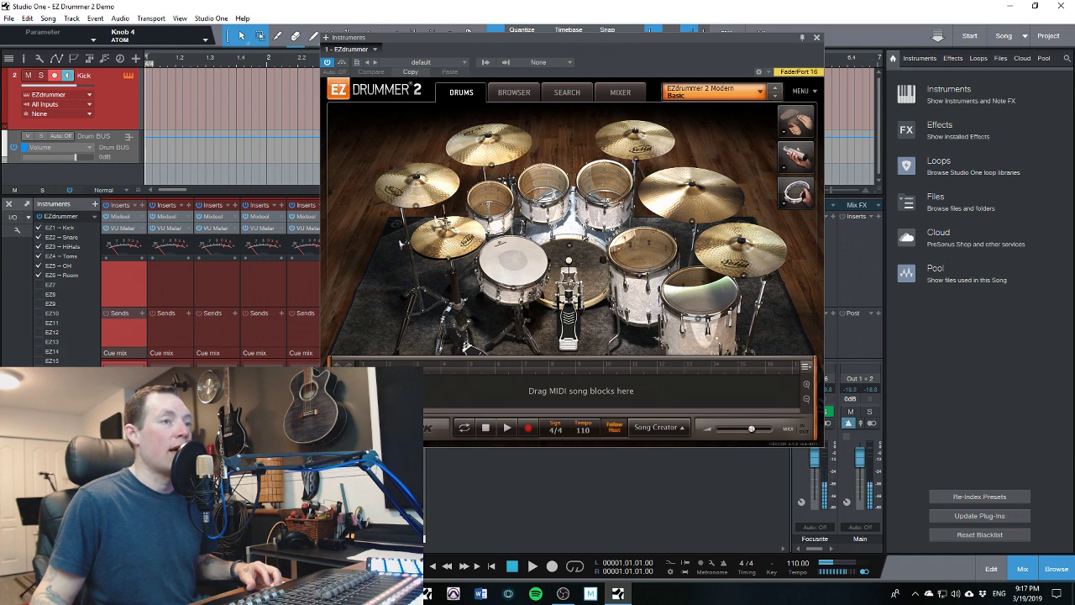
{"action": "left_click", "coordinate": [452, 239]}
{"action": "left_click", "coordinate": [454, 242]}
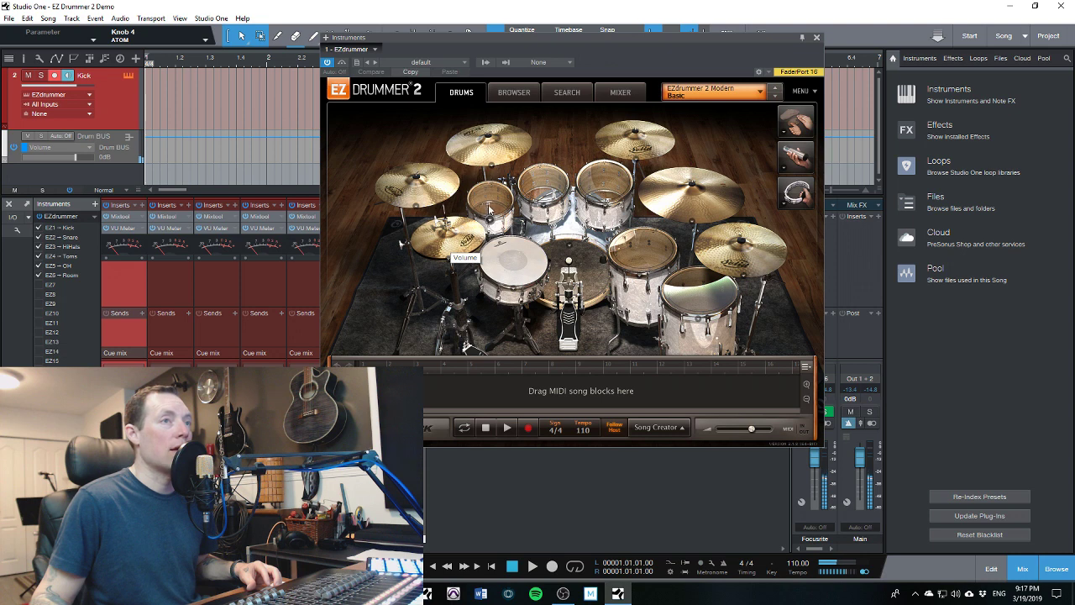
Audition the toms and the cymbals in the EZdrummer kit to check the signal on their channels
{"action": "left_click", "coordinate": [592, 186]}
{"action": "left_click", "coordinate": [639, 267]}
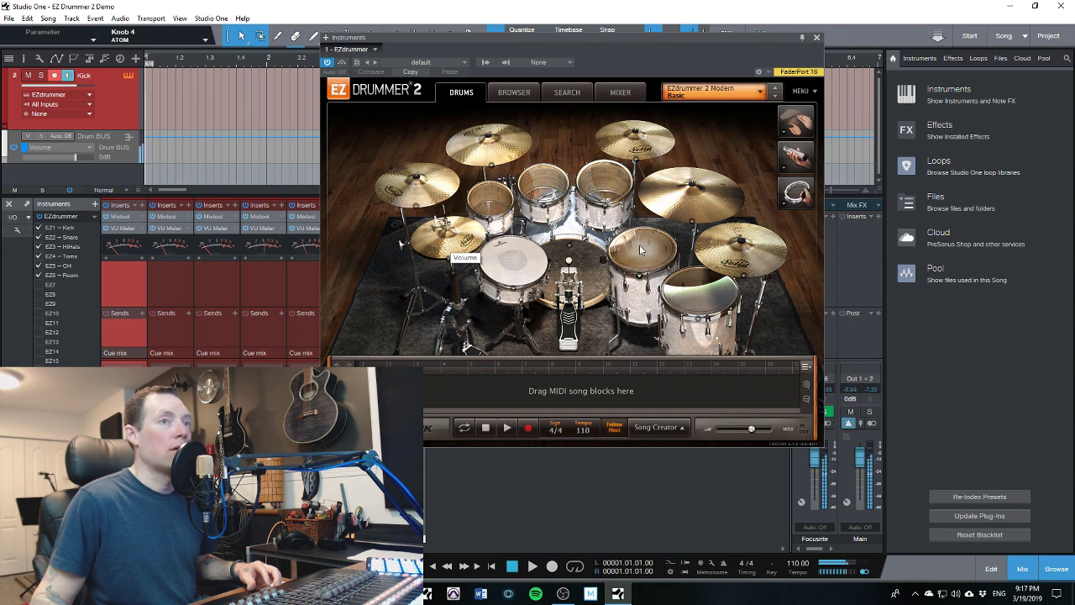
{"action": "left_click", "coordinate": [681, 290]}
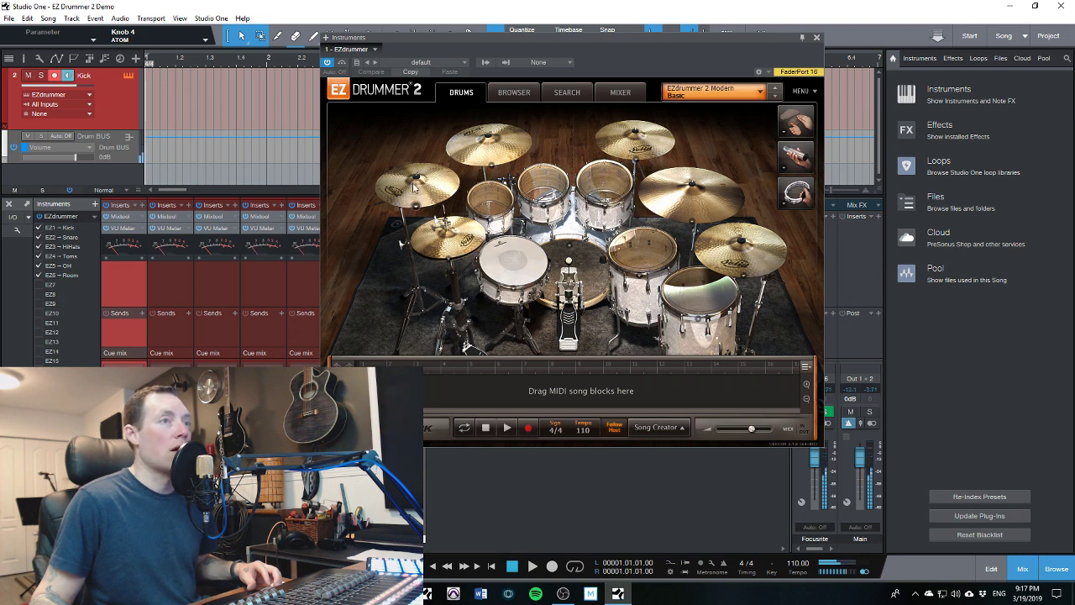
{"action": "left_click", "coordinate": [487, 142]}
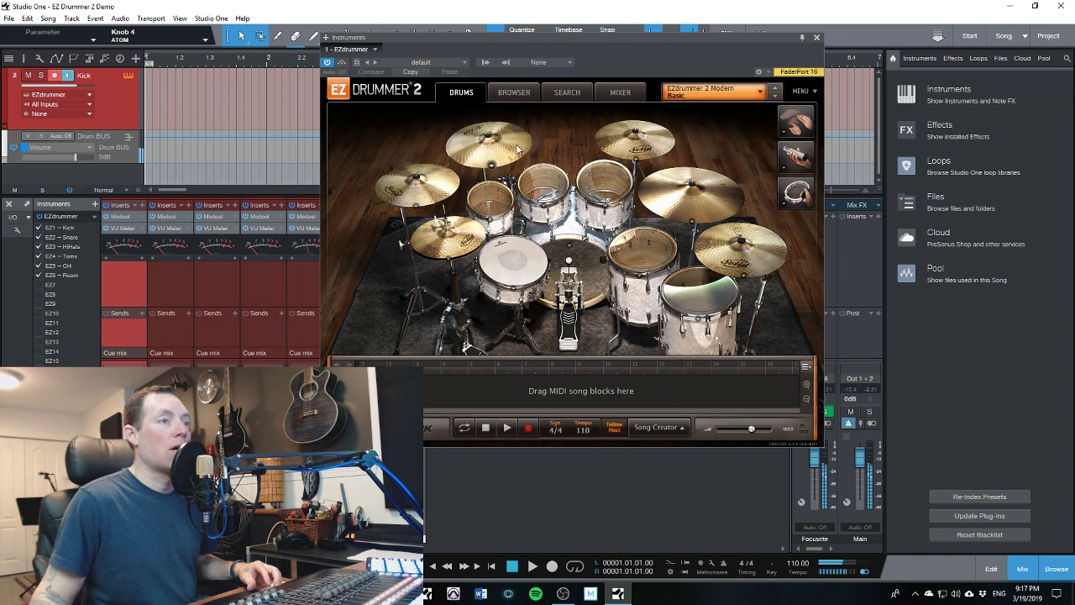
{"action": "left_click", "coordinate": [664, 142]}
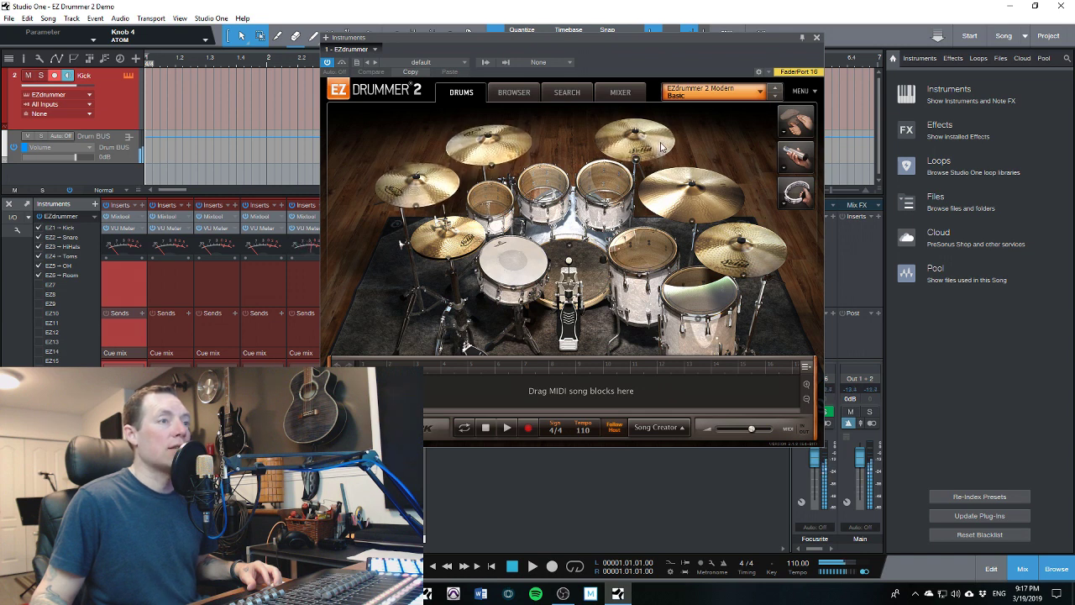
{"action": "left_click", "coordinate": [740, 242]}
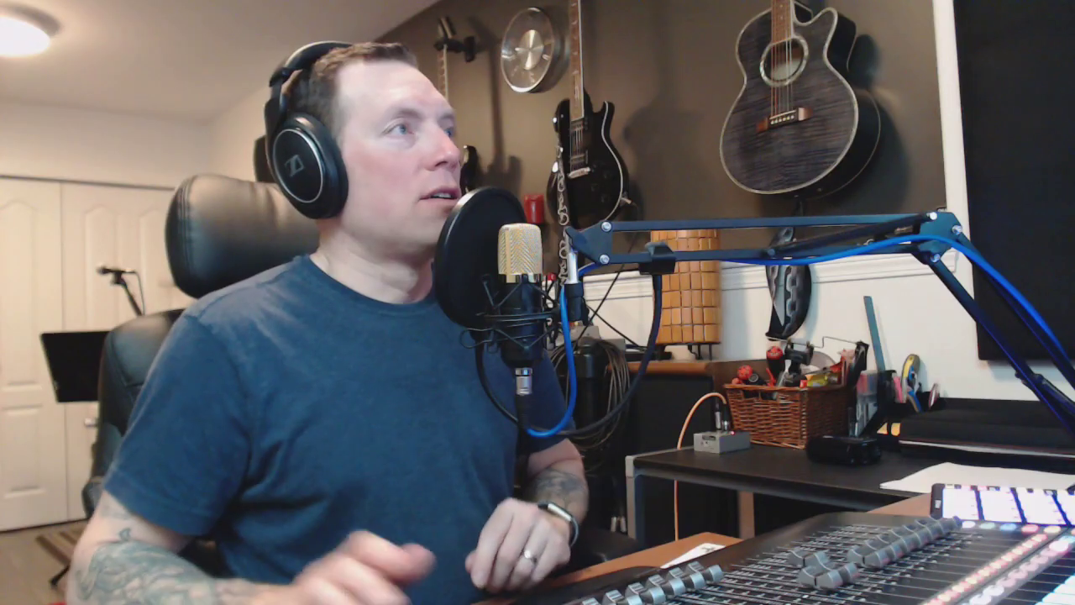